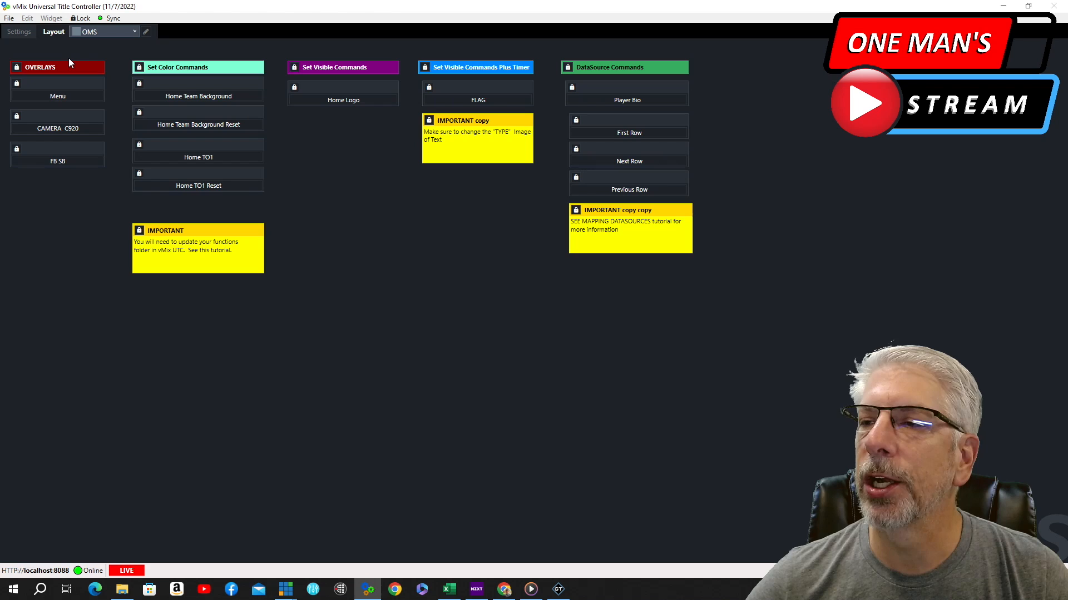
Open the Menu button's widget properties and scroll to its script section
click(60, 97)
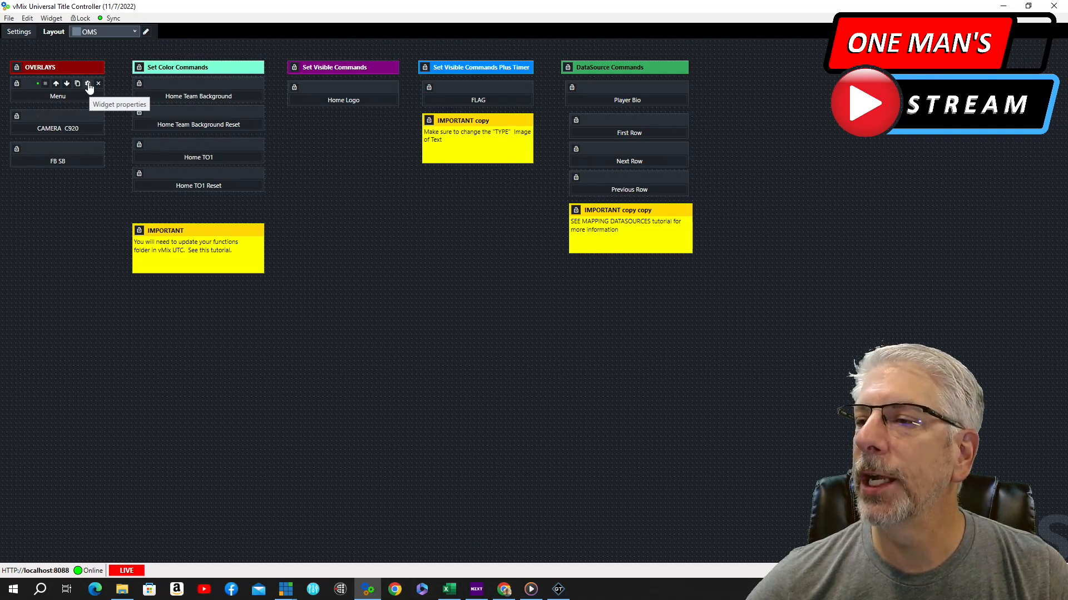
click(89, 86)
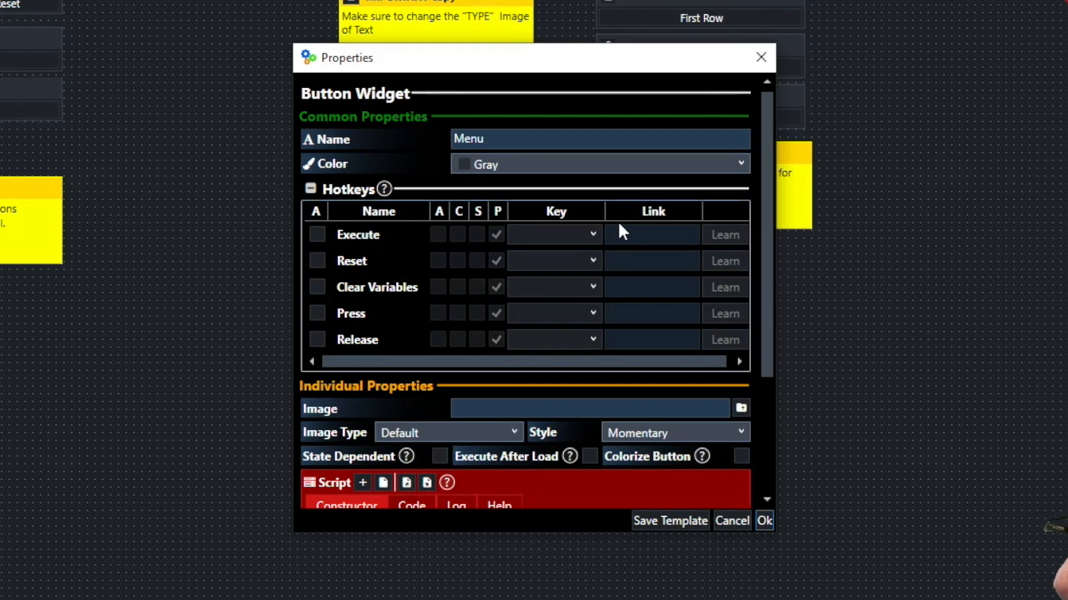
scroll(618, 222, down, 4)
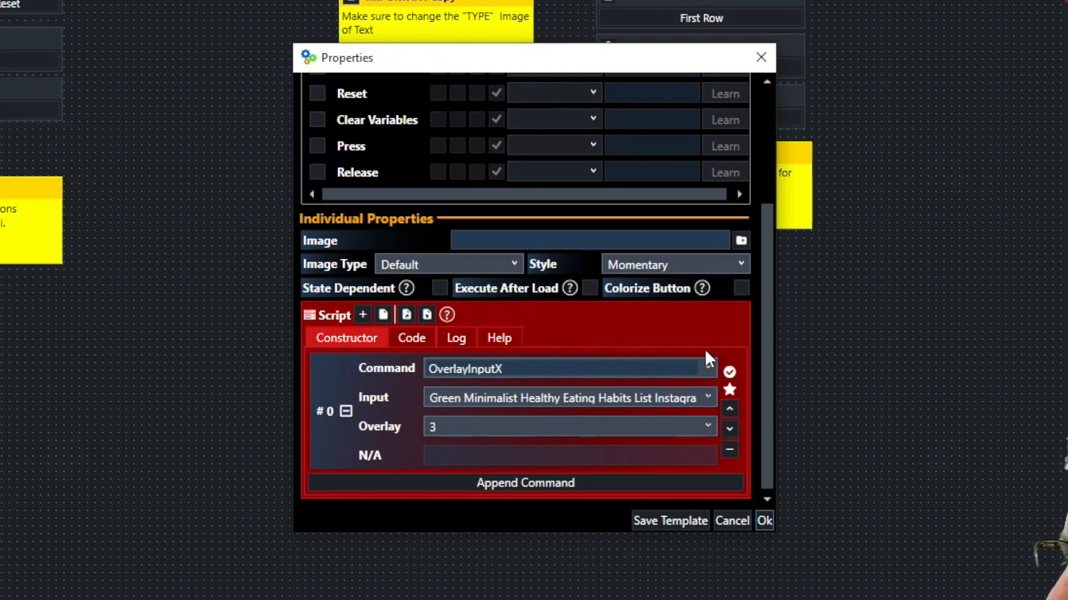
Browse the list of available script commands for the Menu button's OverlayInputX command, then close the properties
click(708, 367)
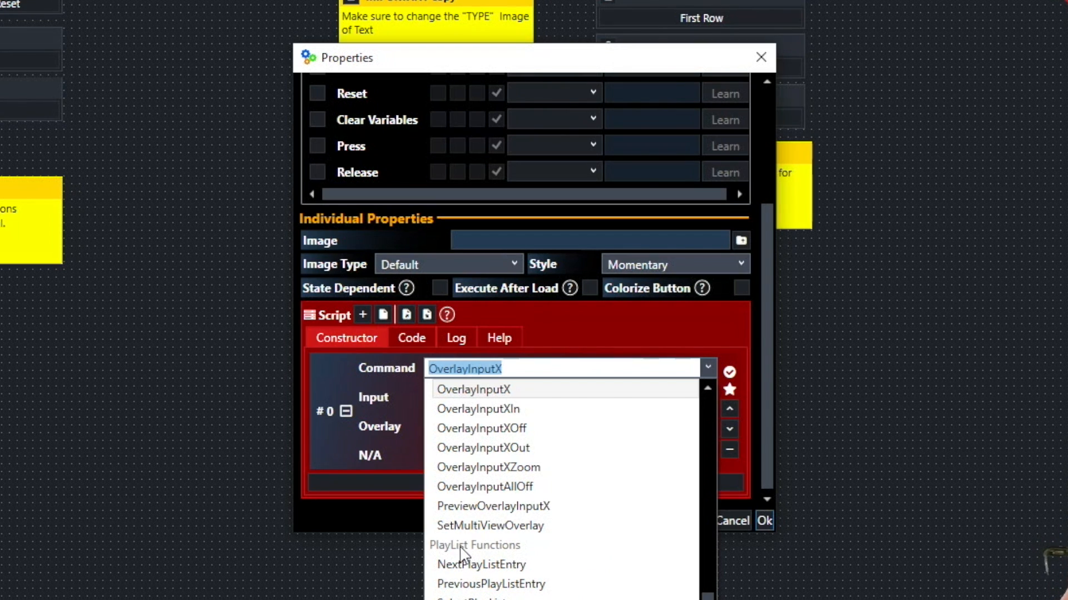
scroll(531, 527, up, 5)
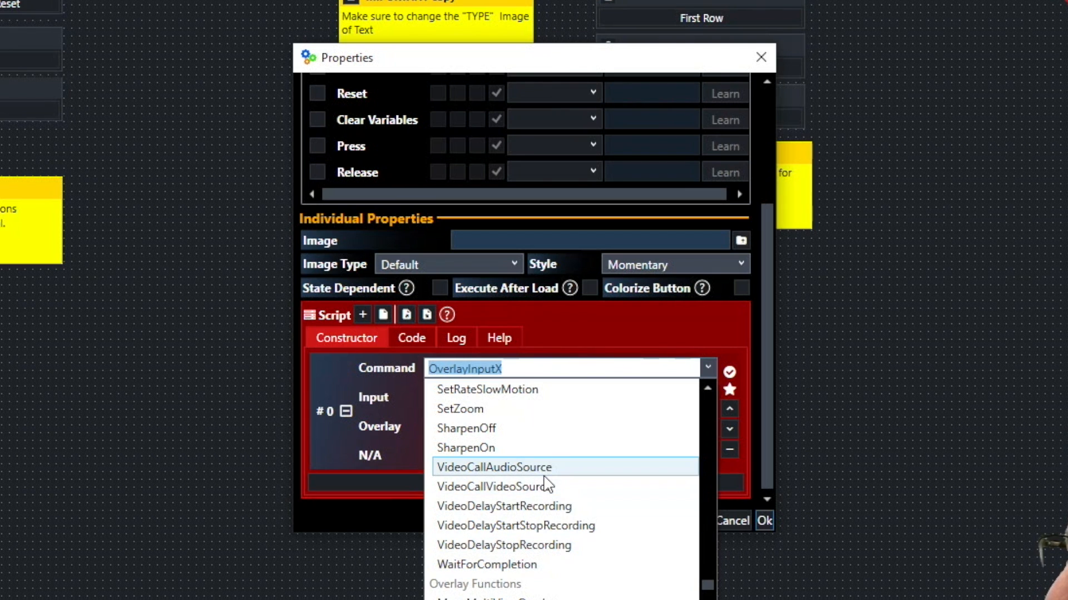
scroll(547, 487, up, 10)
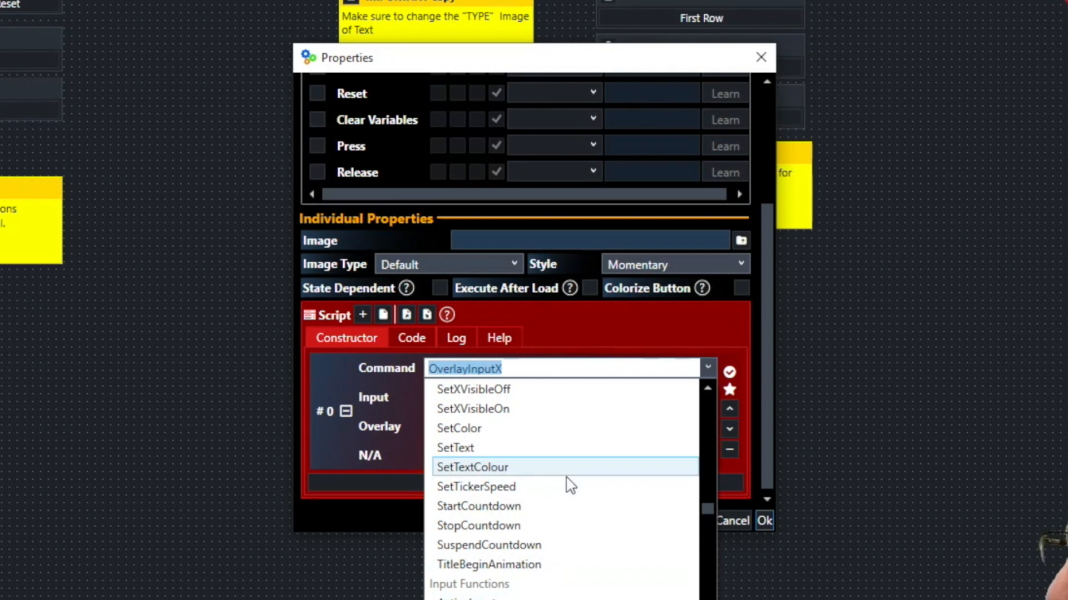
scroll(550, 542, up, 5)
scroll(550, 542, up, 1)
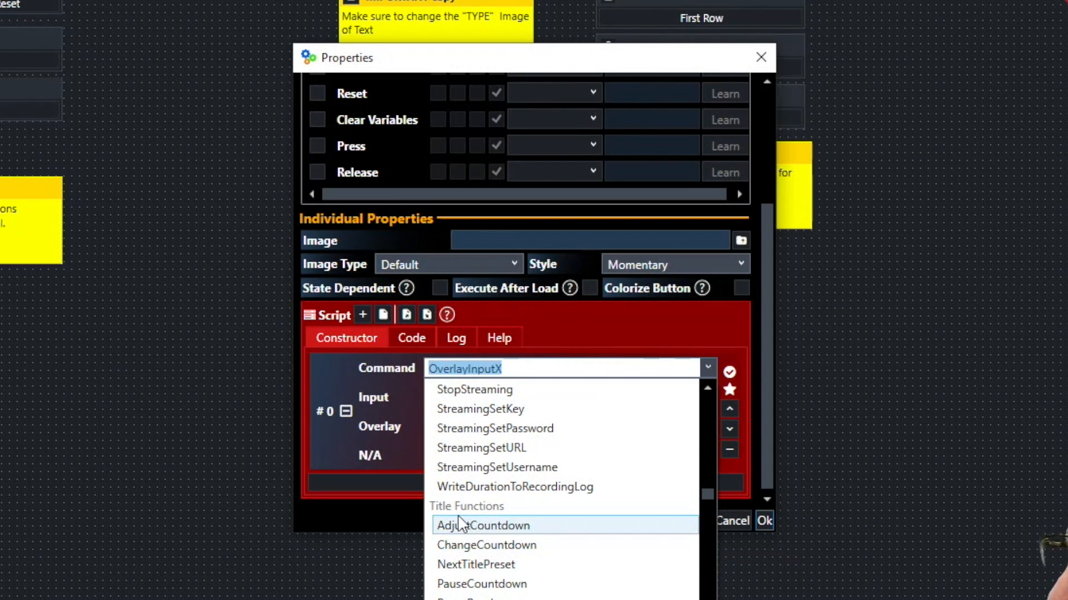
click(516, 367)
click(710, 366)
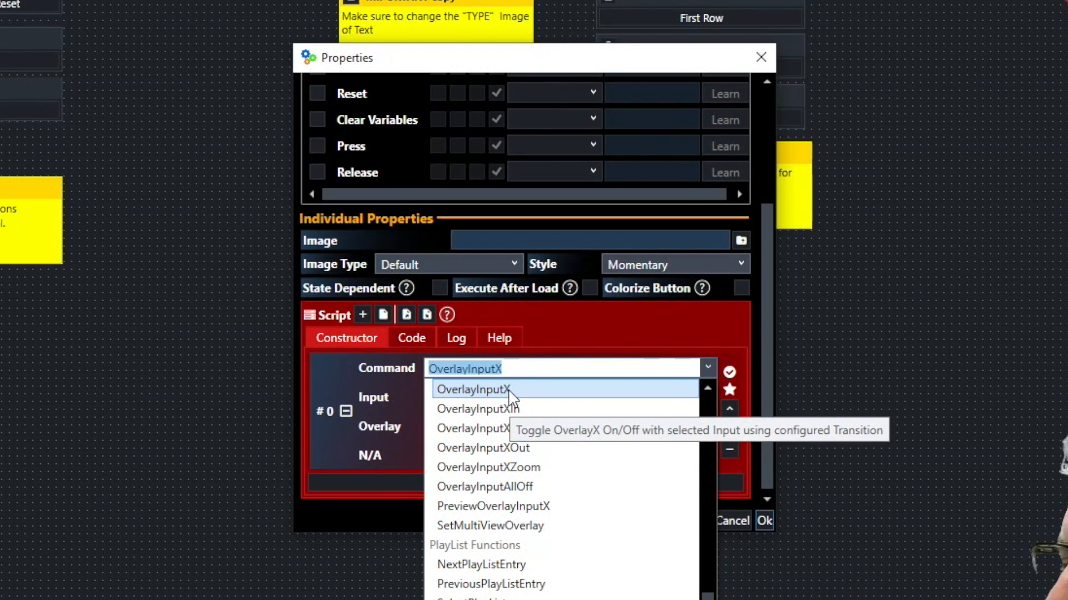
click(854, 516)
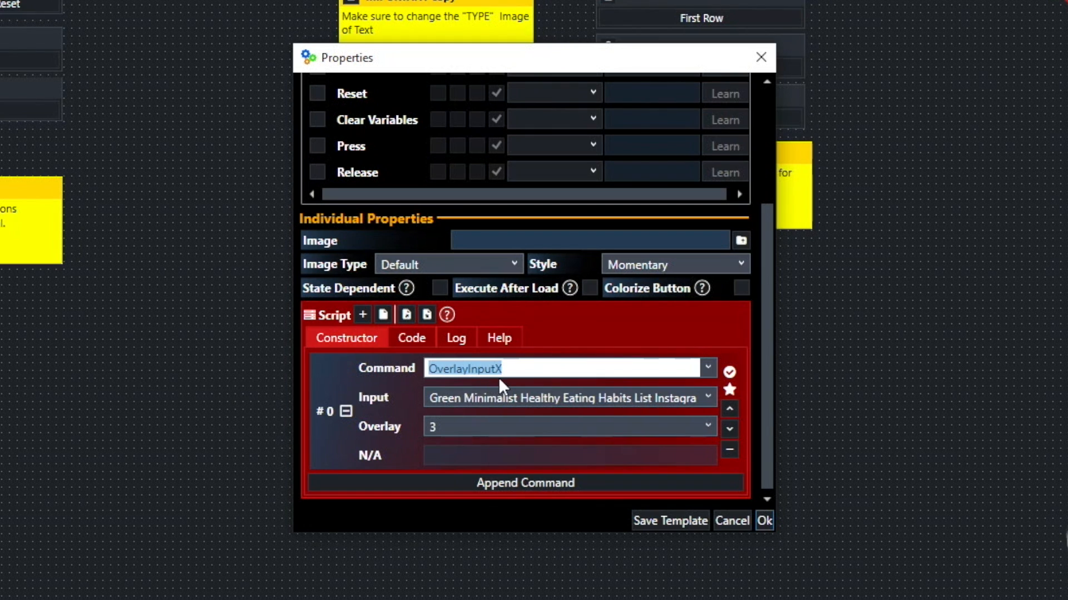
click(526, 369)
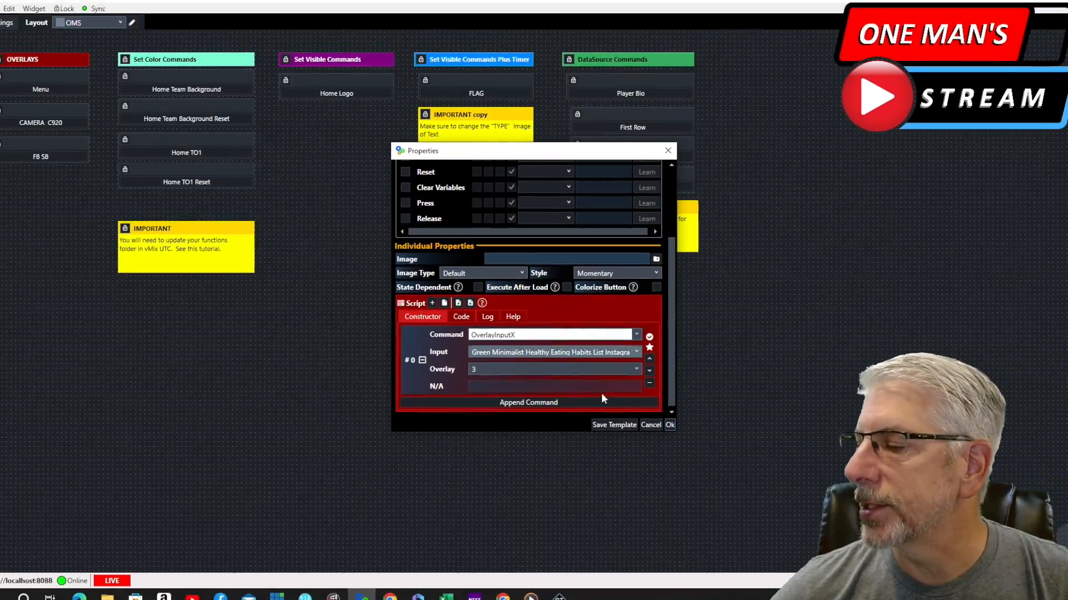
click(665, 420)
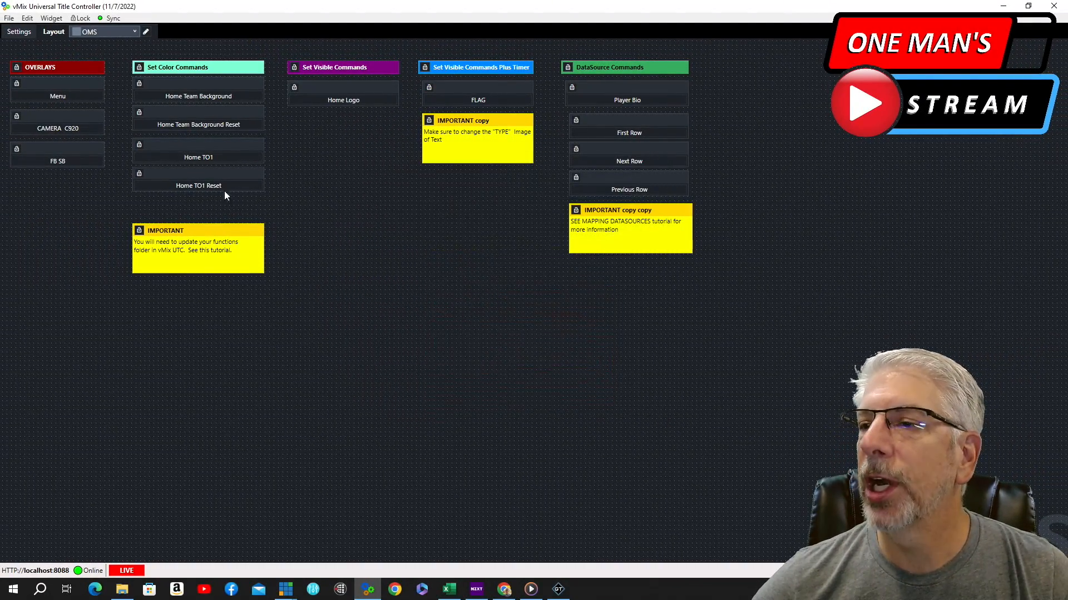
Open the CAMERA C920 button's properties and browse the input list of its overlay command, then close them
click(68, 101)
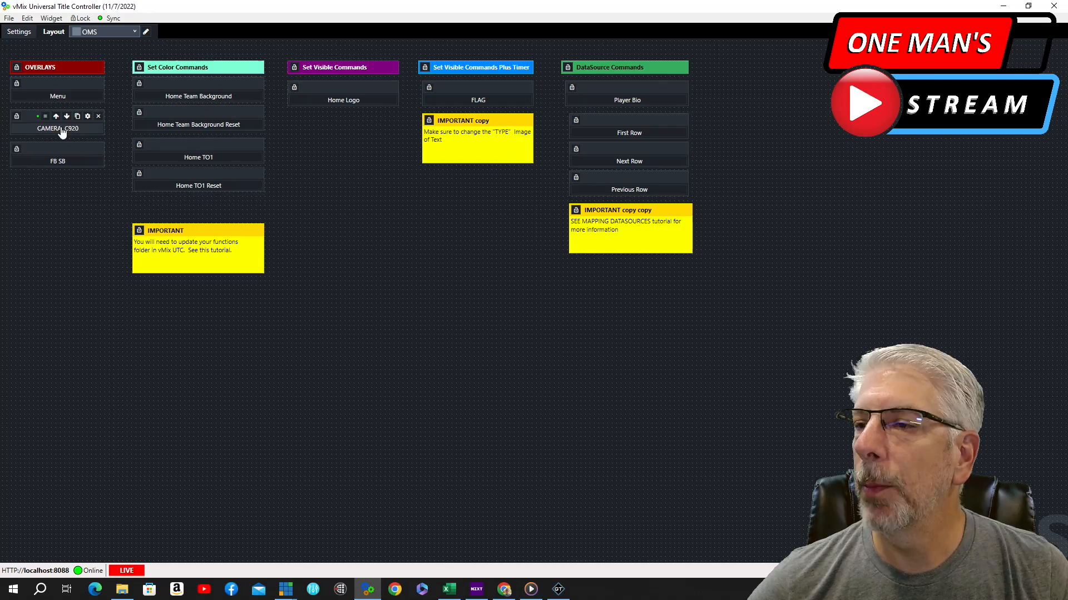
click(87, 116)
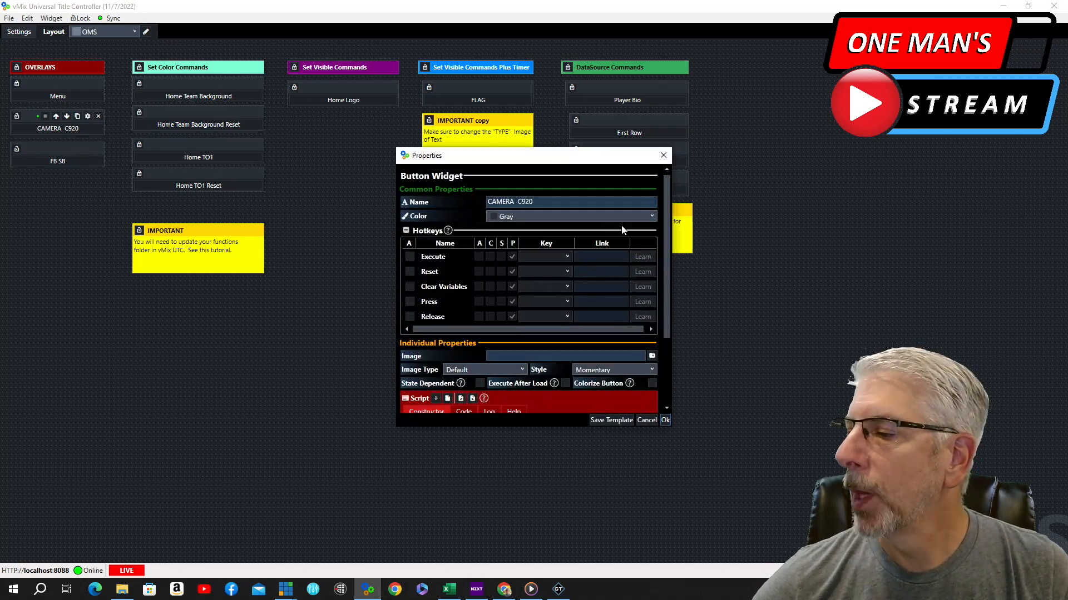
scroll(622, 230, down, 3)
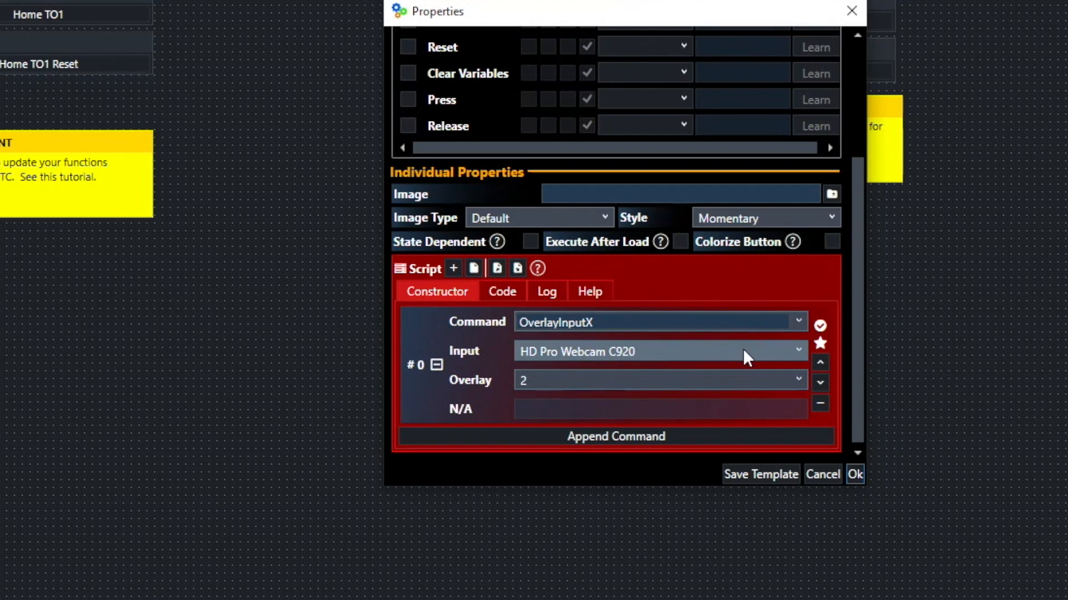
click(800, 349)
scroll(757, 481, up, 1)
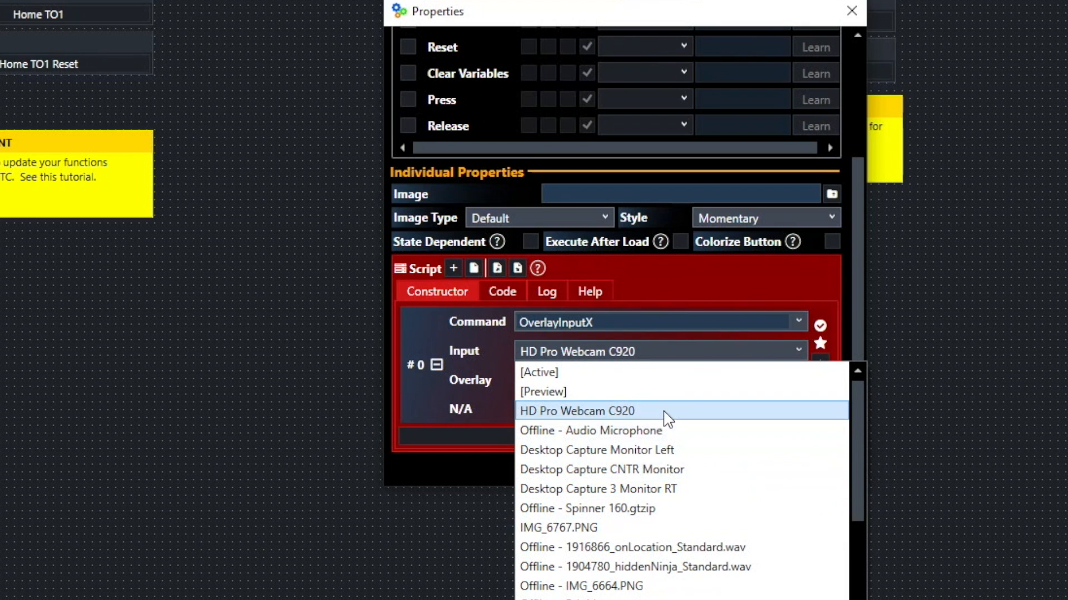
scroll(672, 439, down, 1)
scroll(678, 453, down, 3)
scroll(679, 453, down, 3)
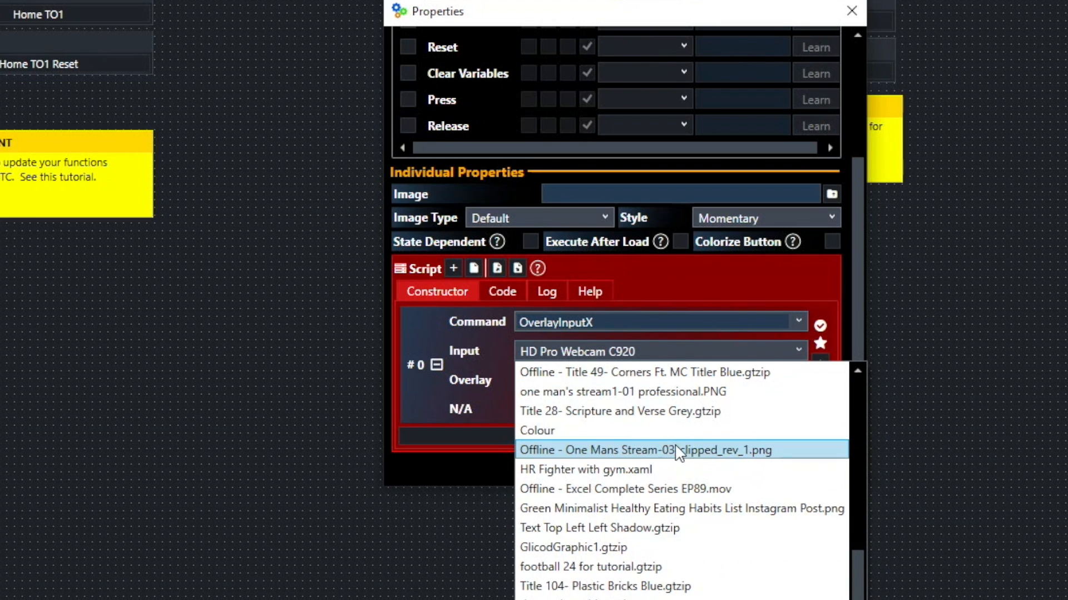
scroll(679, 452, up, 6)
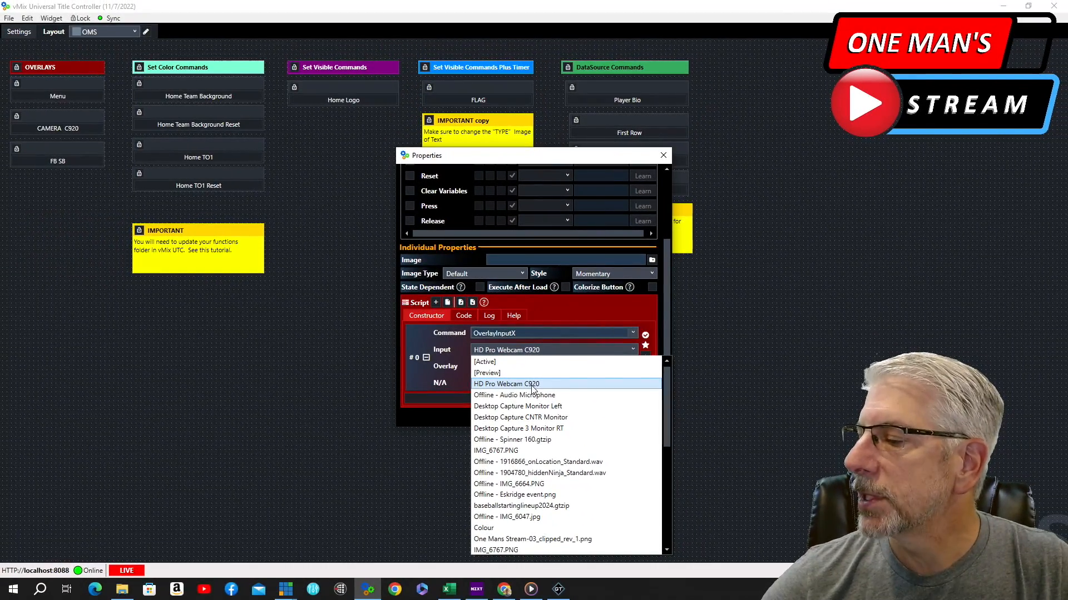
click(813, 381)
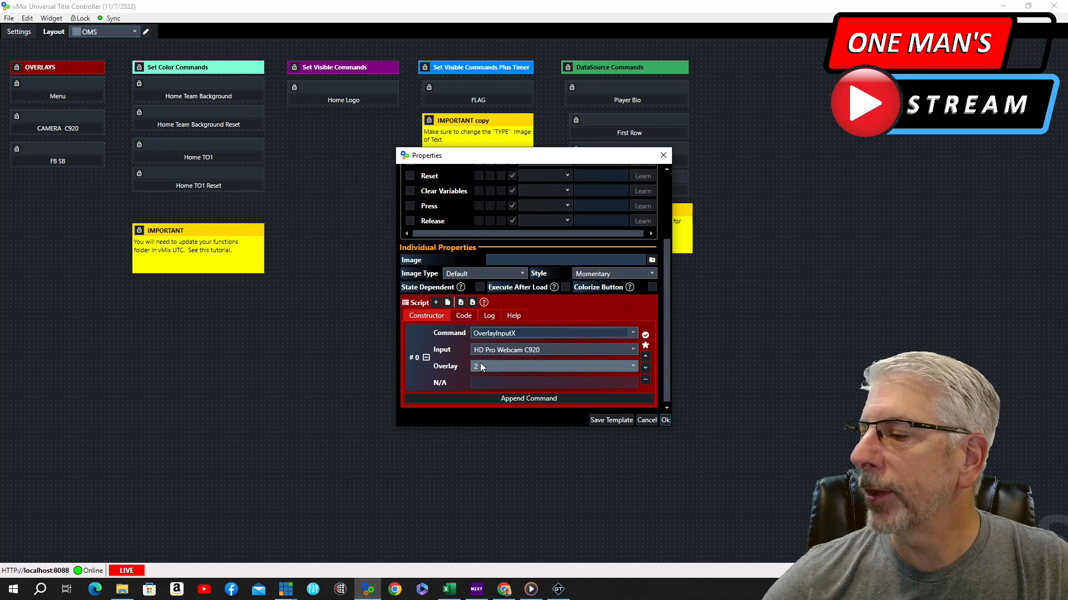
click(666, 421)
Test the FB SB button by toggling the scoreboard overlay on and off
mouse_move(48, 126)
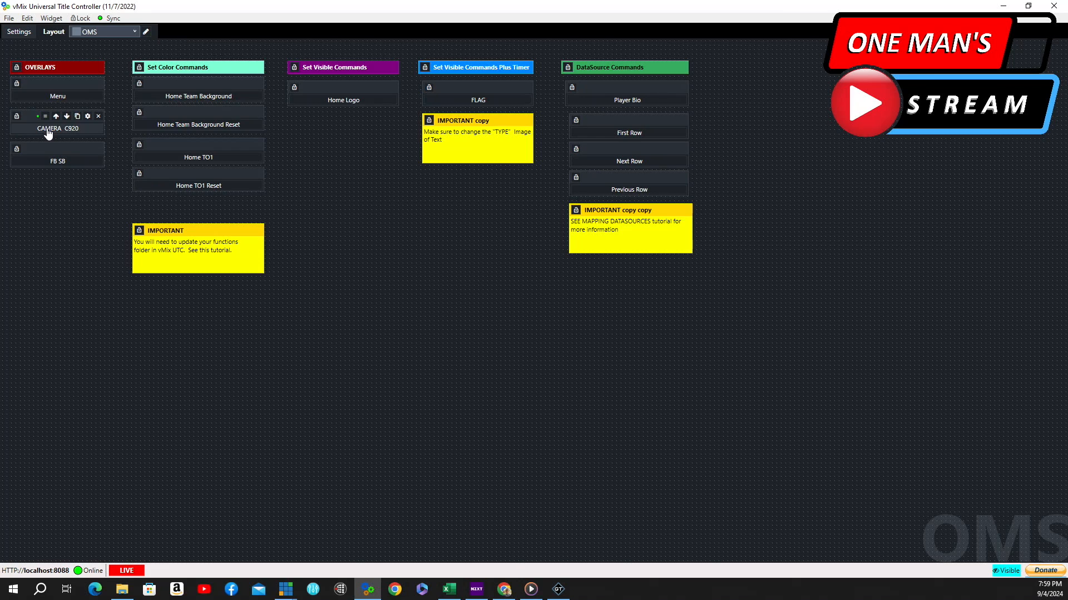
click(57, 163)
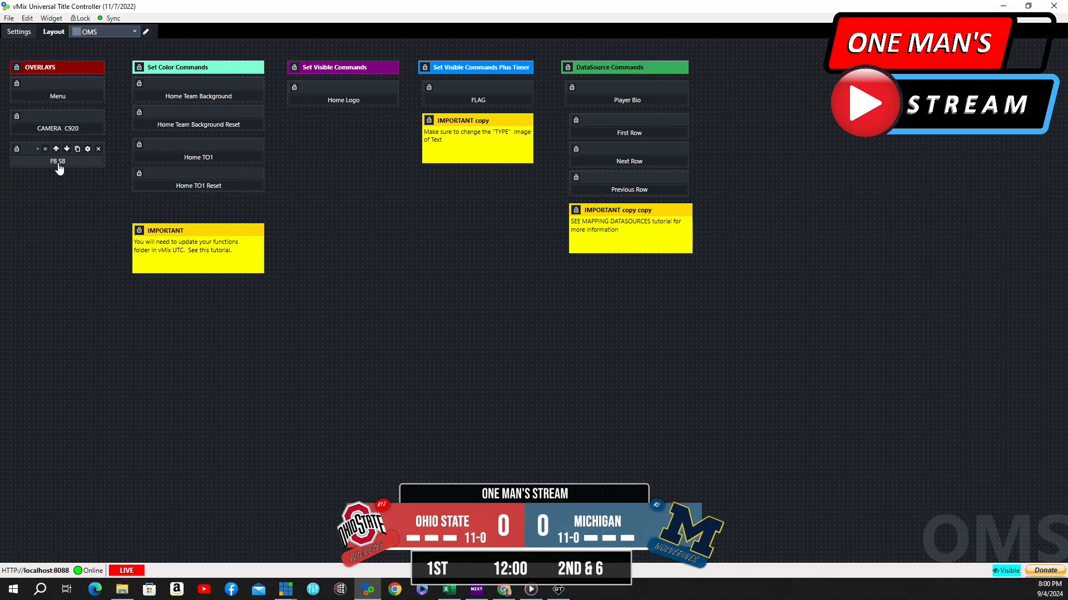
click(57, 164)
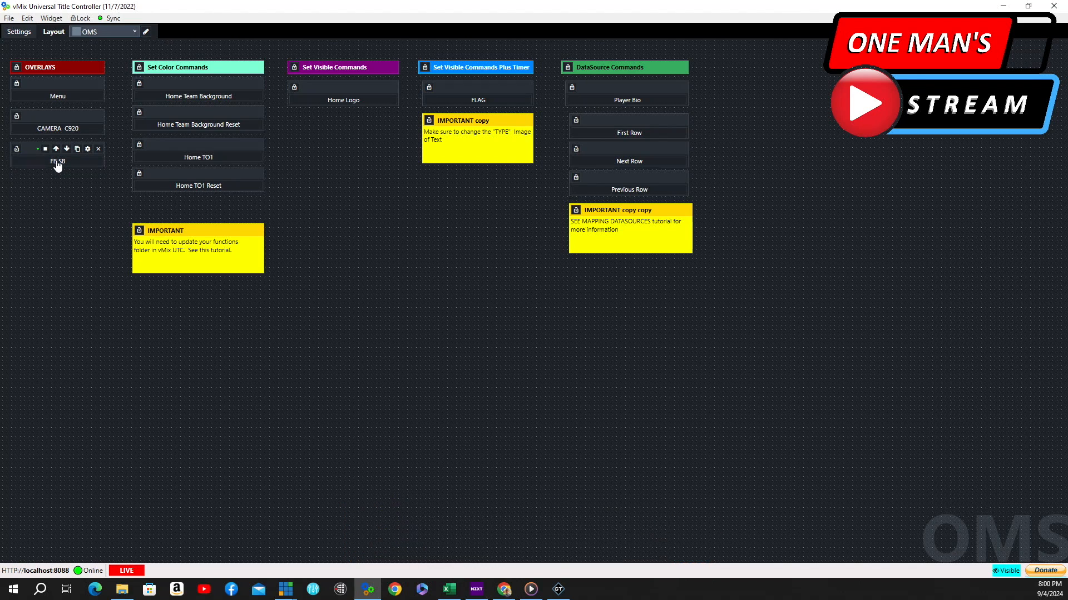
Review the FB SB button's overlay script, then toggle the scoreboard overlay on and off again
click(88, 149)
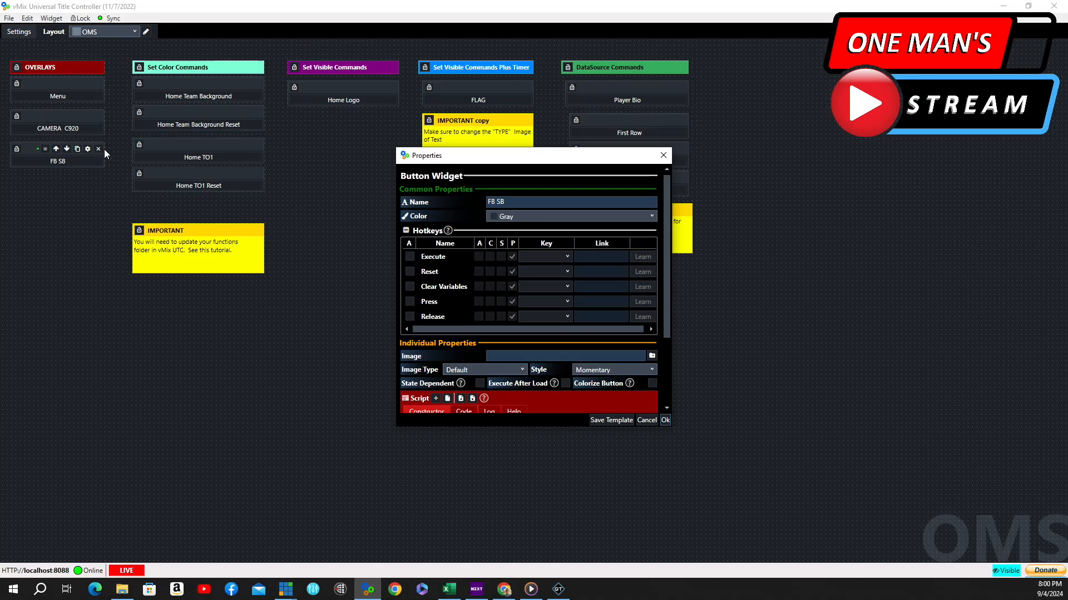
scroll(573, 286, down, 3)
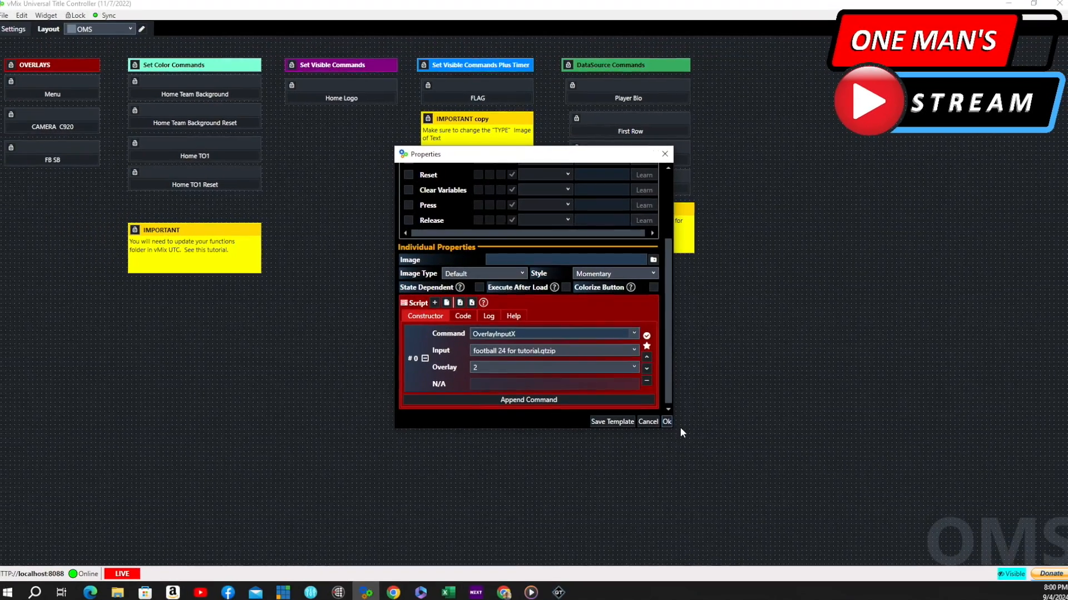
click(666, 421)
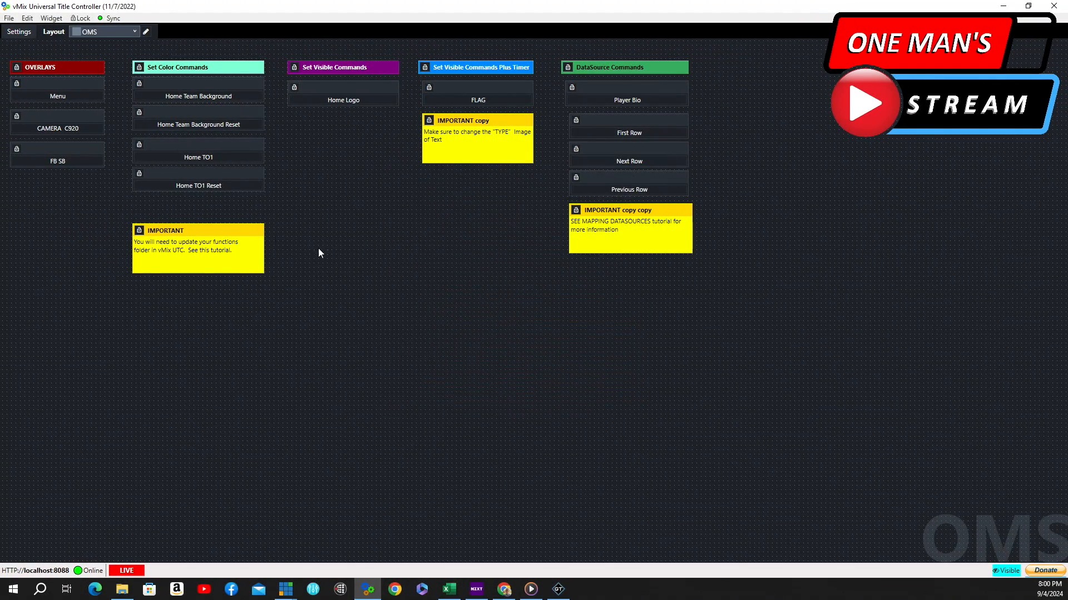
click(65, 165)
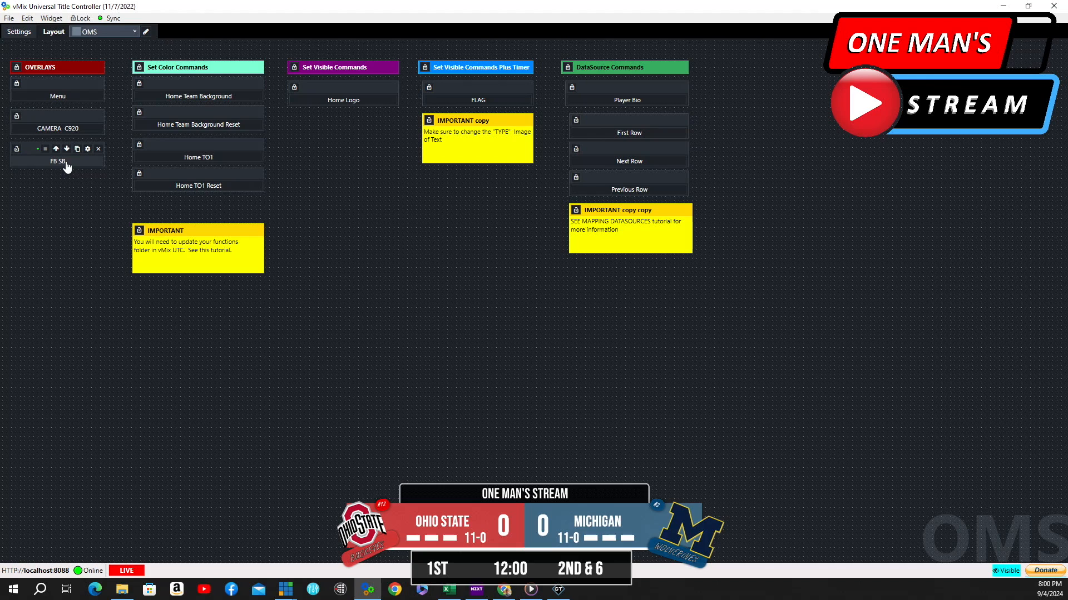
click(66, 165)
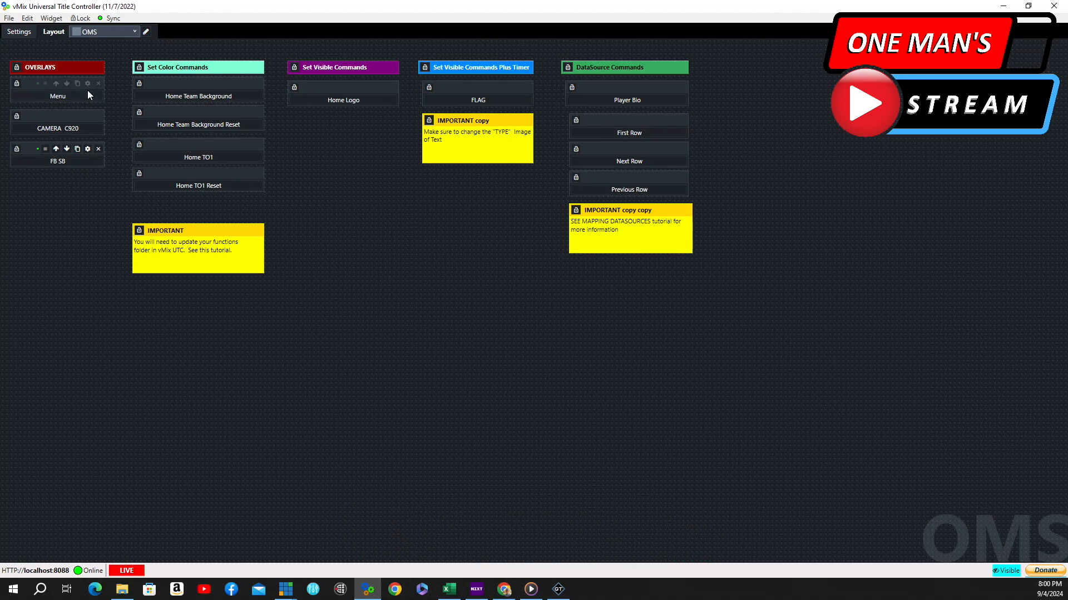
Briefly open the Home Team Background button's properties, close them, and turn on the FB SB scoreboard
click(59, 98)
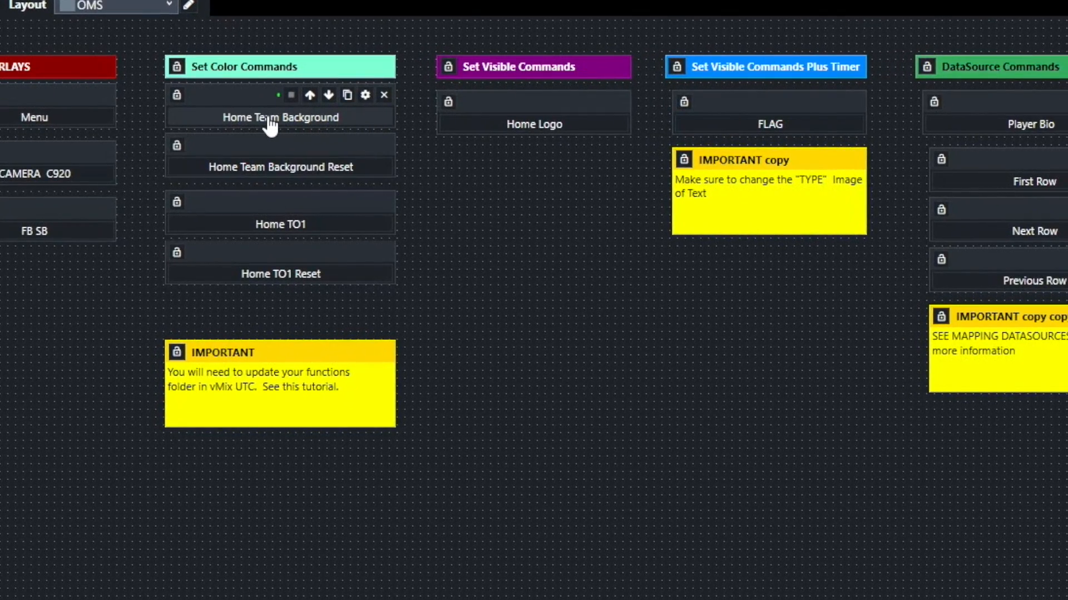
click(364, 94)
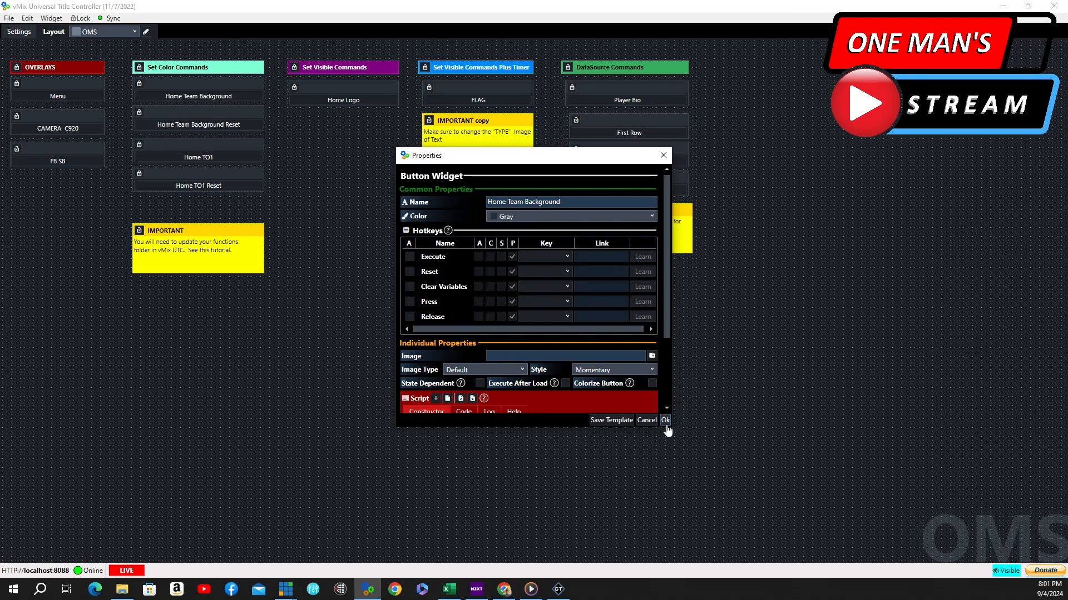
click(666, 419)
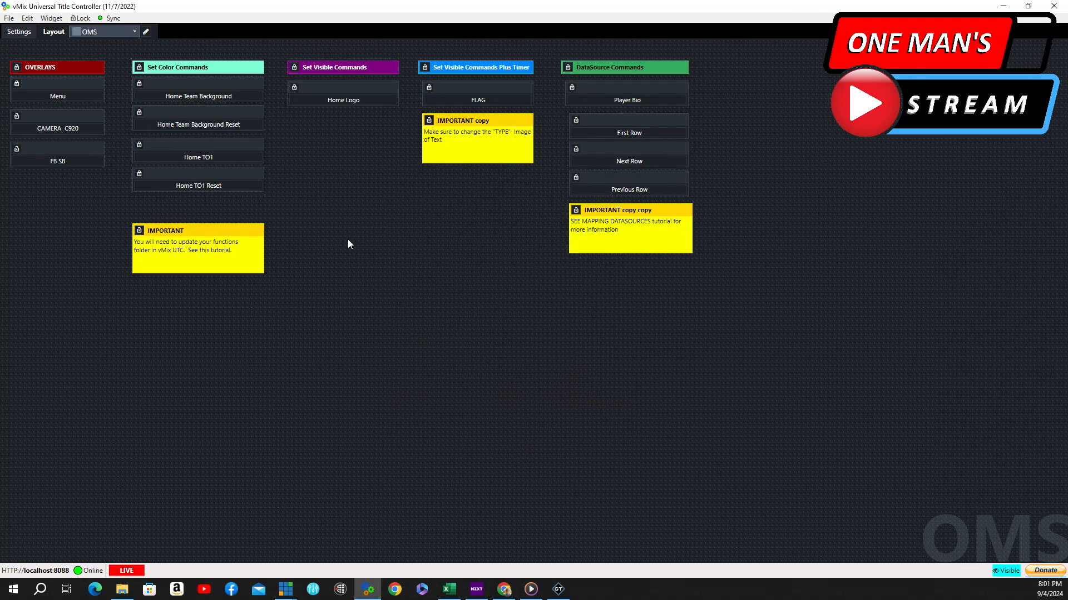
click(74, 162)
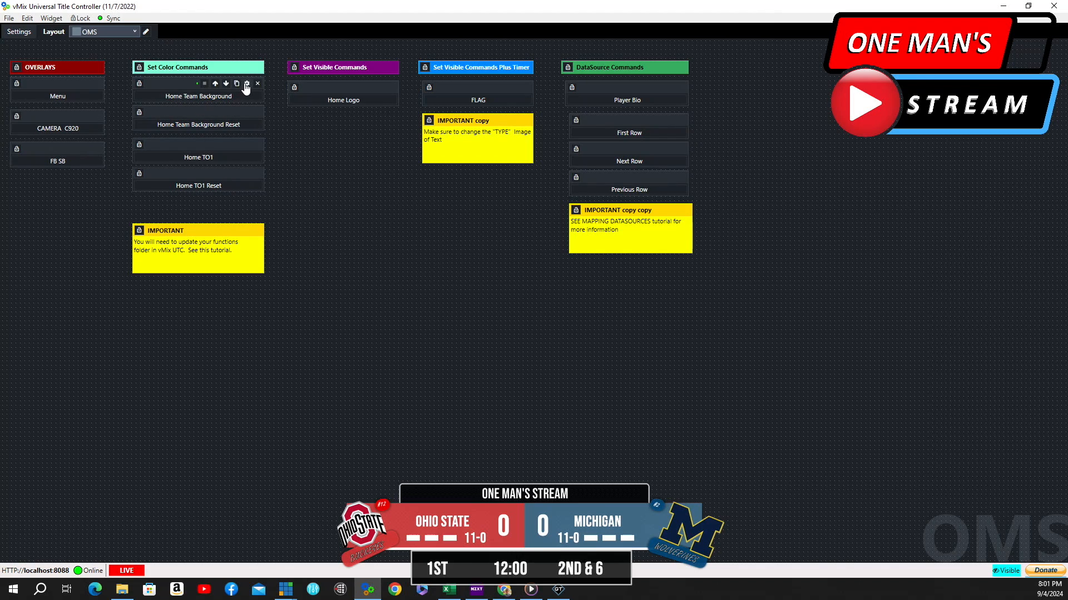
Review the Home Team Background button's SetColor script with colour #FFA500 and run it to recolor the home team panel
click(248, 86)
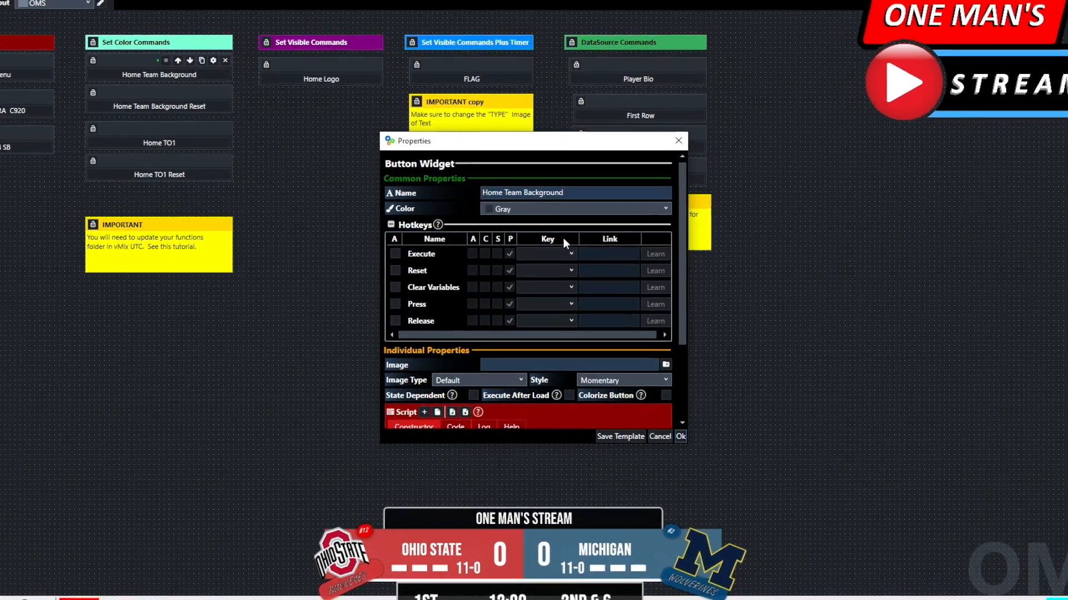
scroll(561, 239, down, 3)
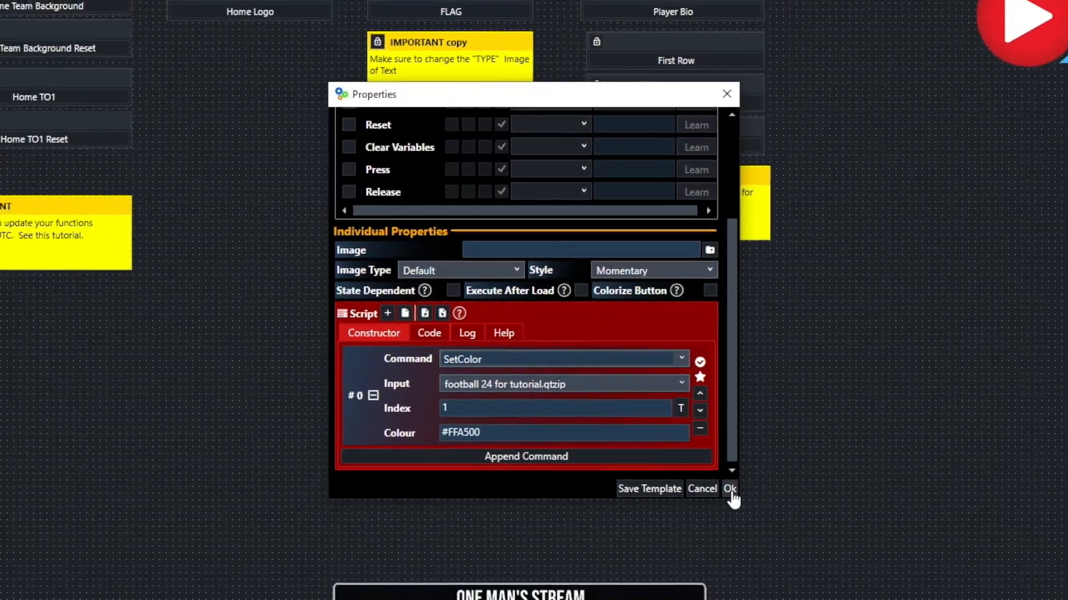
click(729, 490)
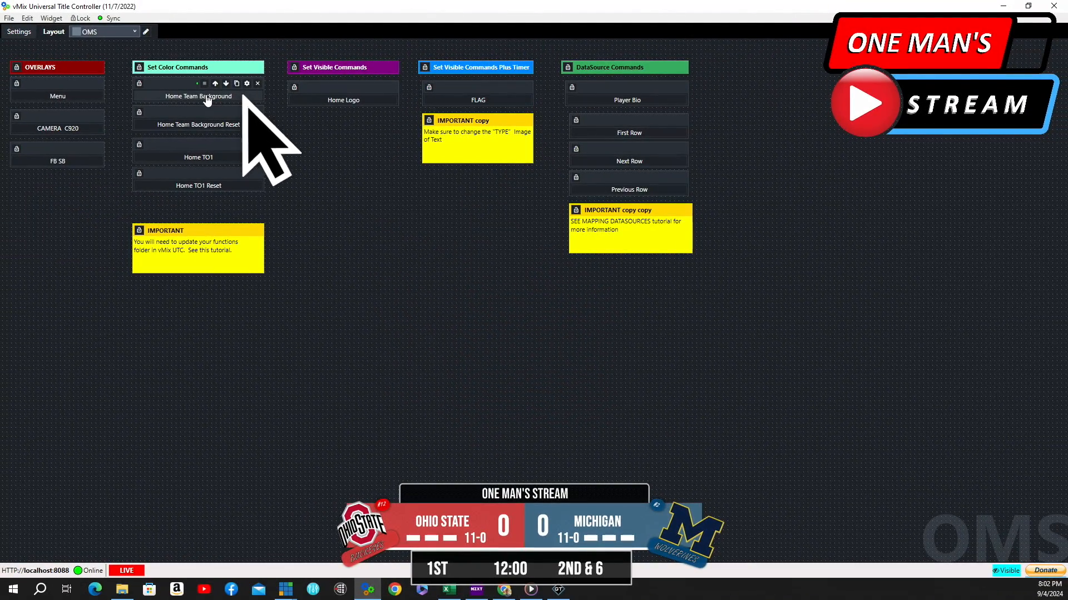
click(205, 98)
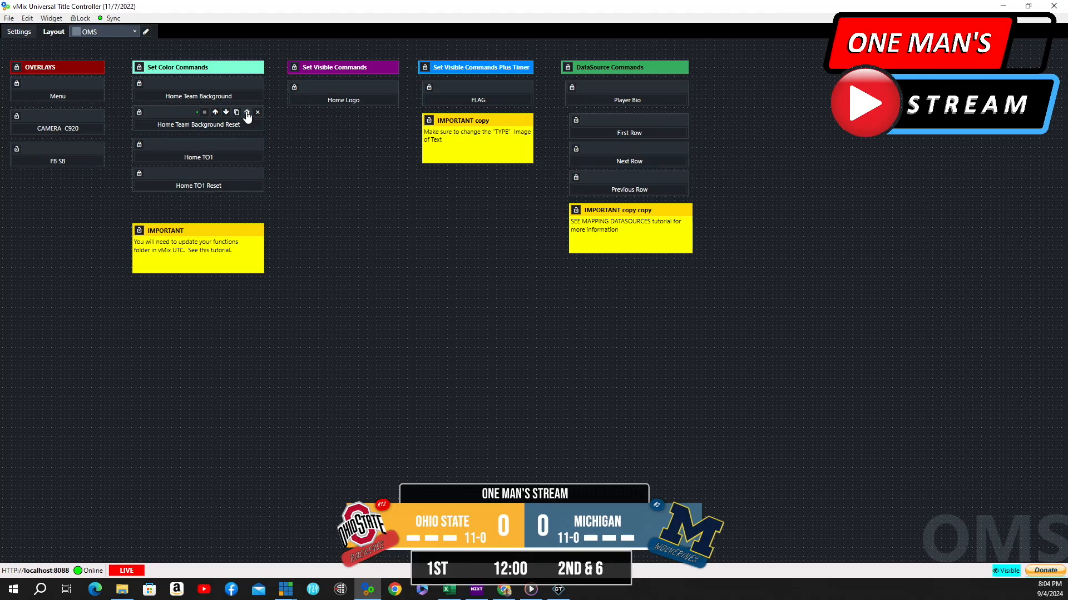
Review the Home Team Background Reset button's SetColor script with colour #BF0000EB, then run it to restore the home panel
click(247, 115)
scroll(512, 384, down, 3)
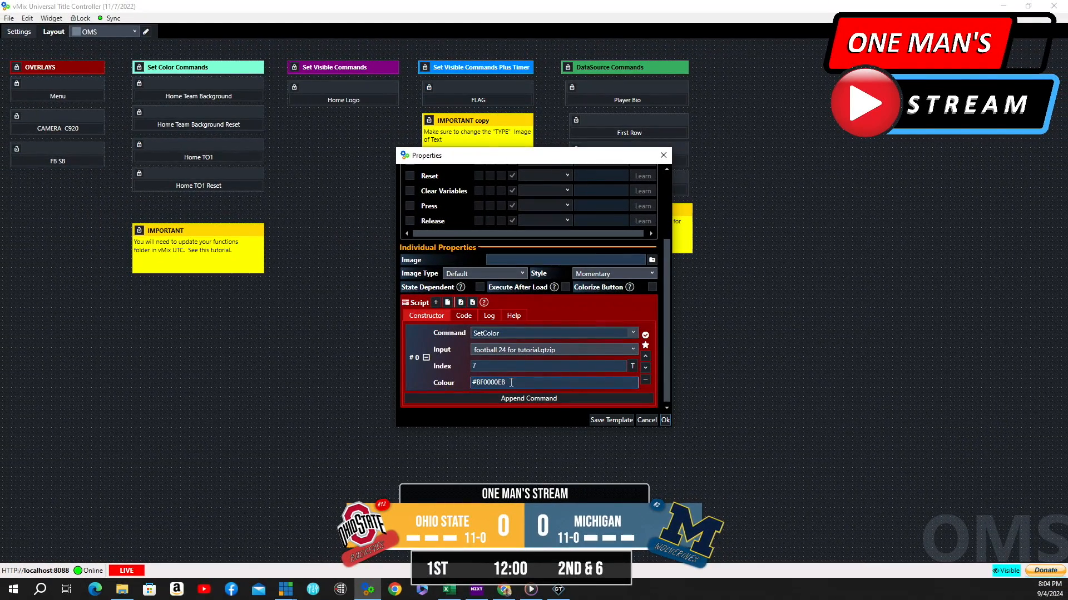
click(665, 420)
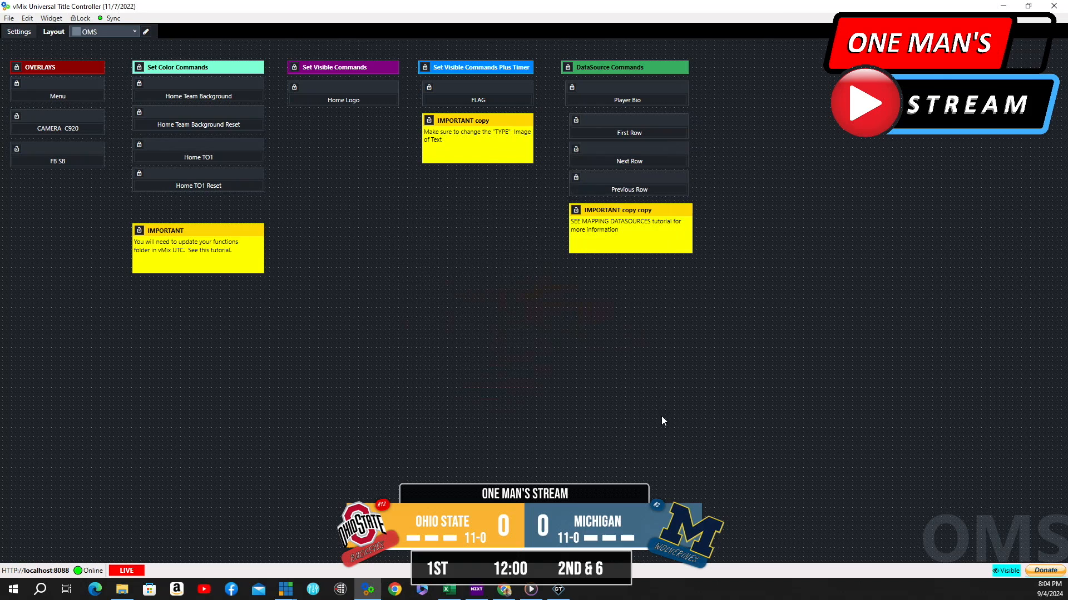
click(198, 125)
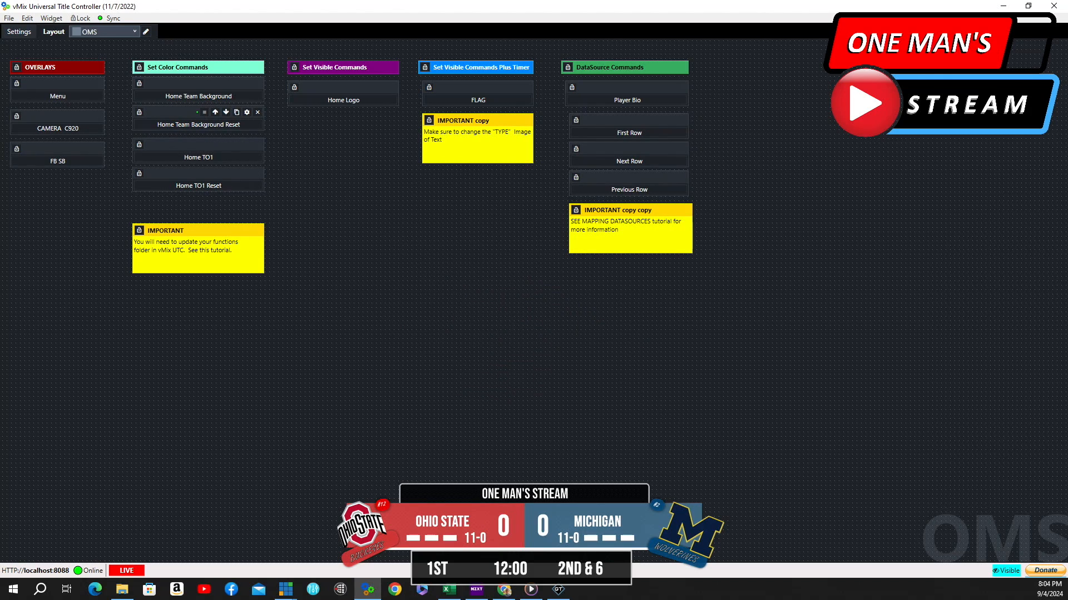
Reopen the Home Team Background Reset button's properties to examine its colour value
click(248, 113)
scroll(565, 269, down, 3)
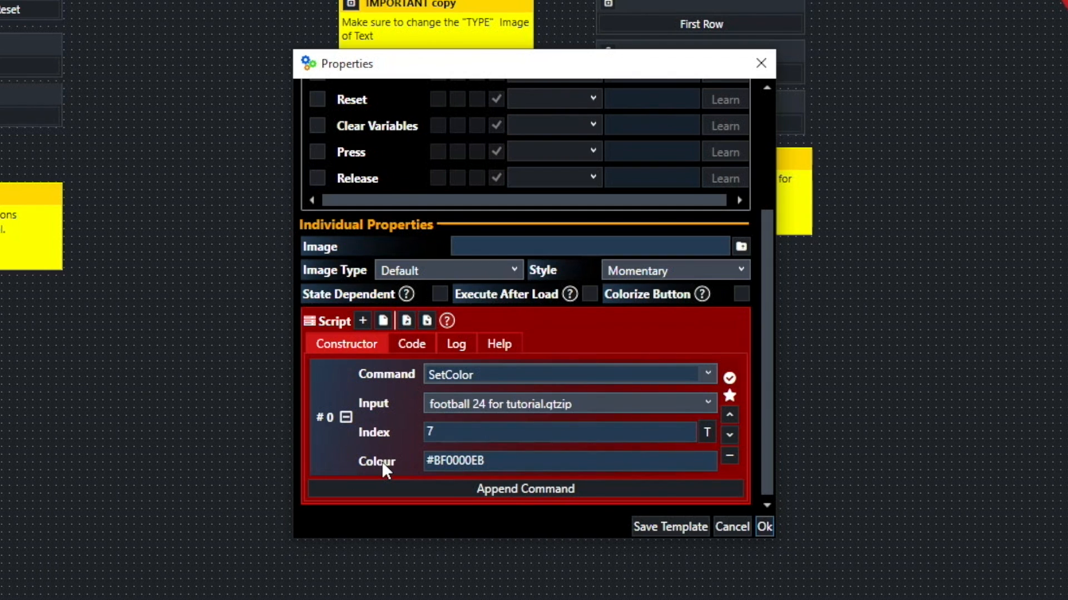
click(501, 461)
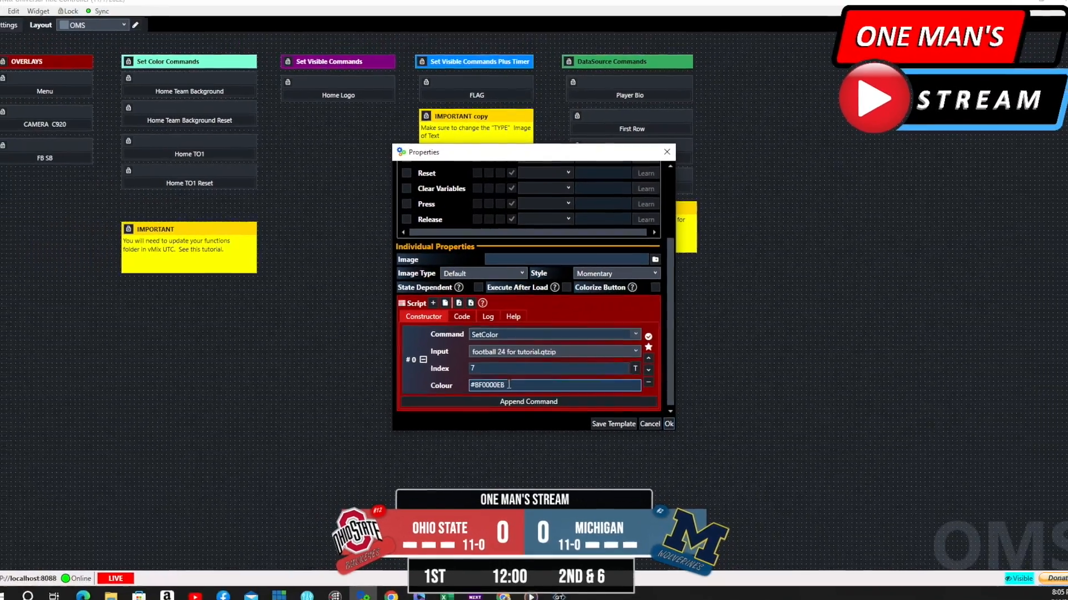
click(669, 425)
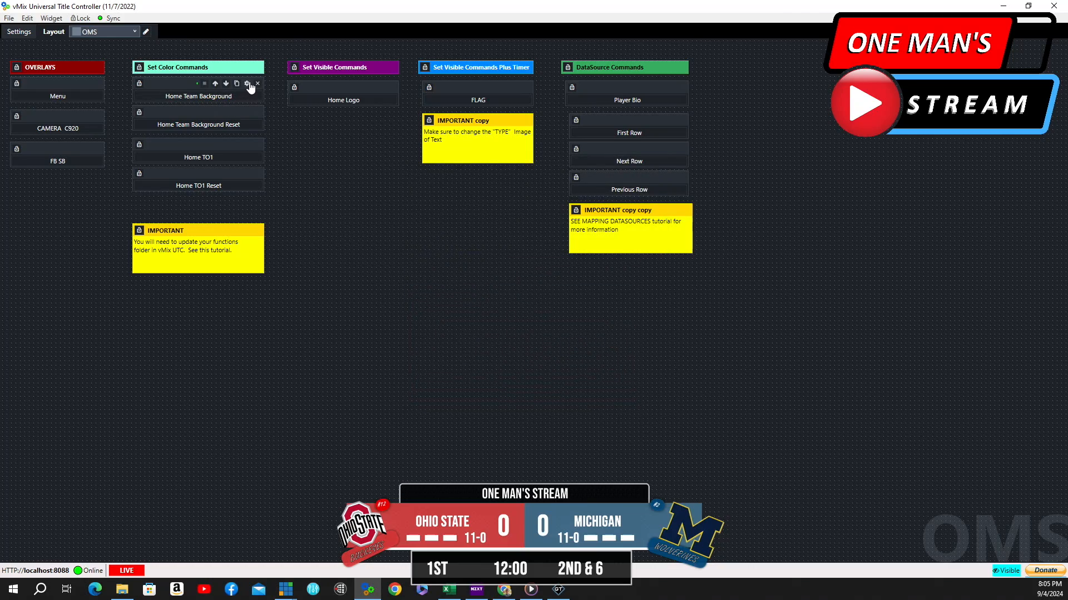
Examine the Home Team Background button's #FFA500 colour, then switch the home panel to orange and back to red
click(250, 84)
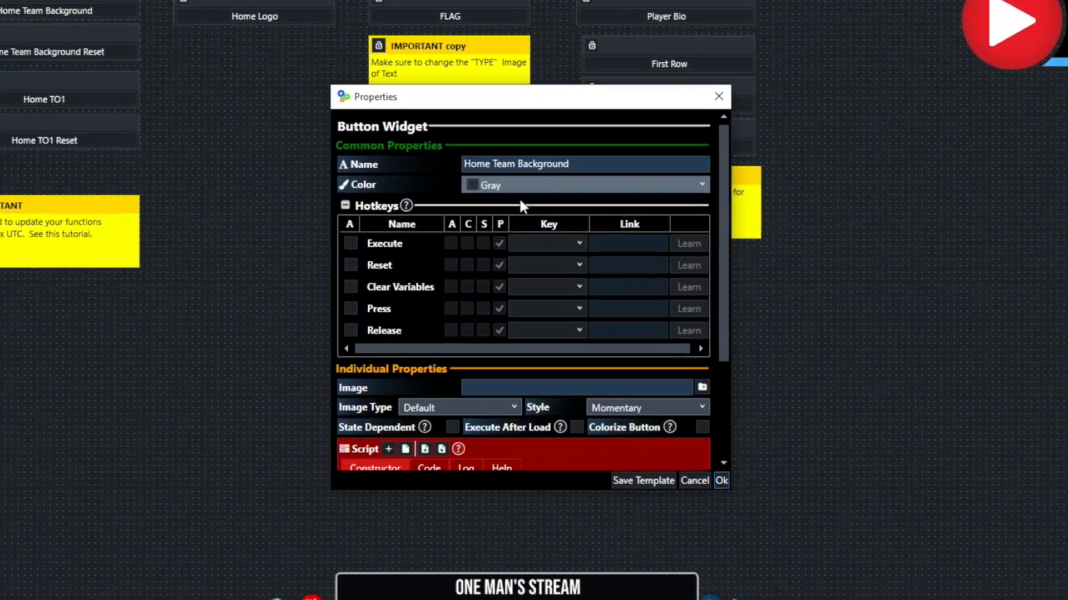
scroll(522, 207, down, 3)
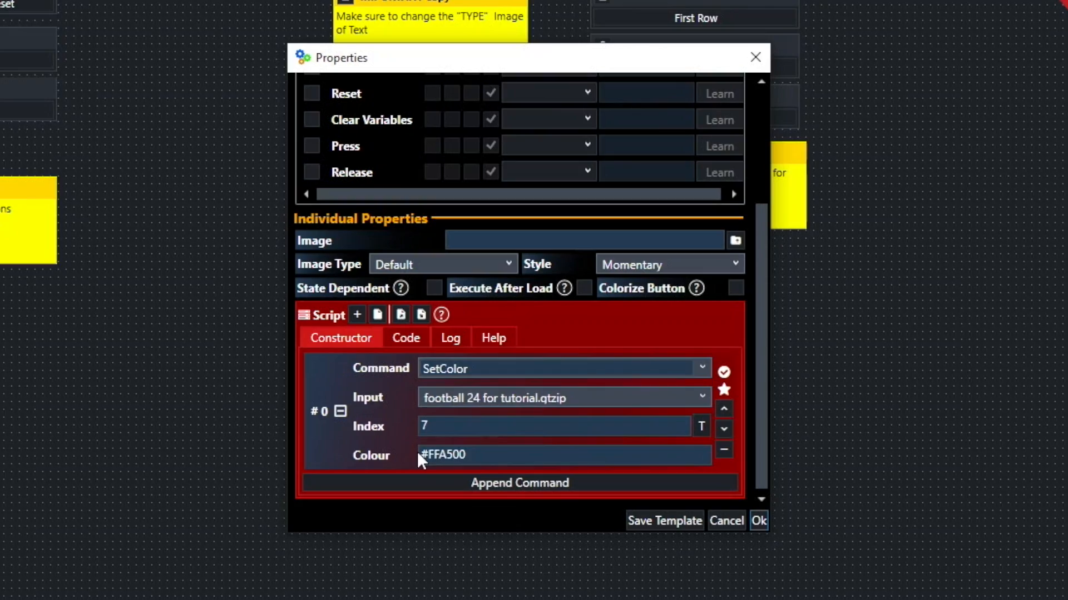
click(472, 455)
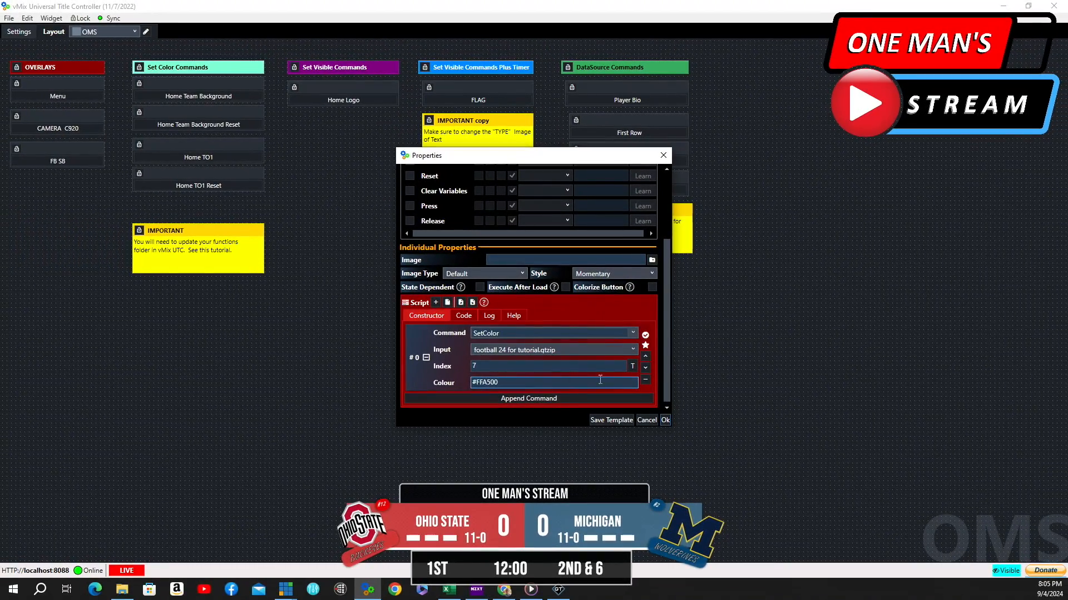
click(667, 422)
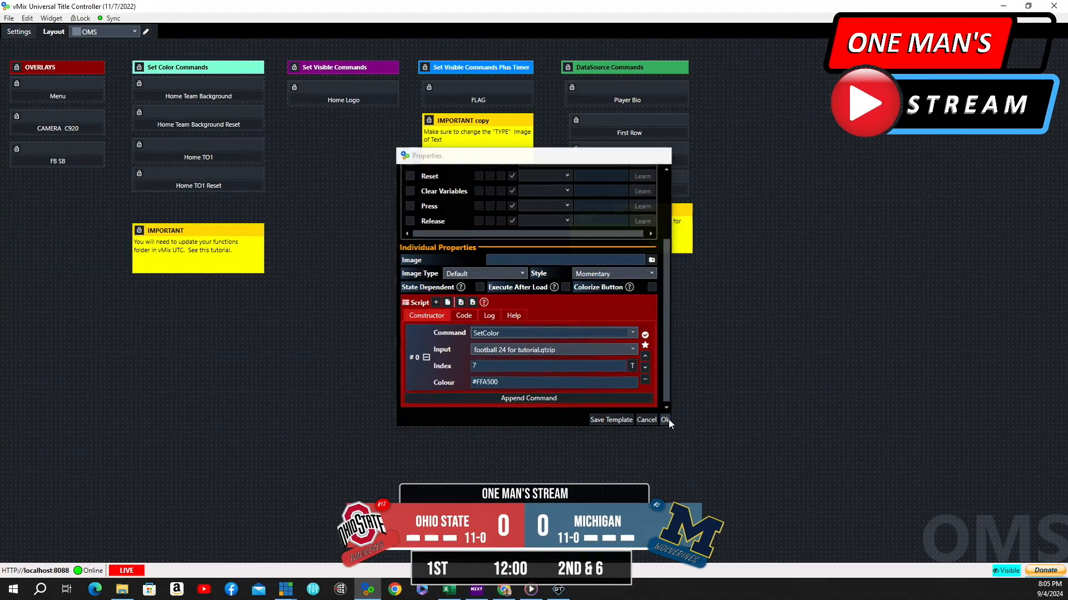
click(239, 98)
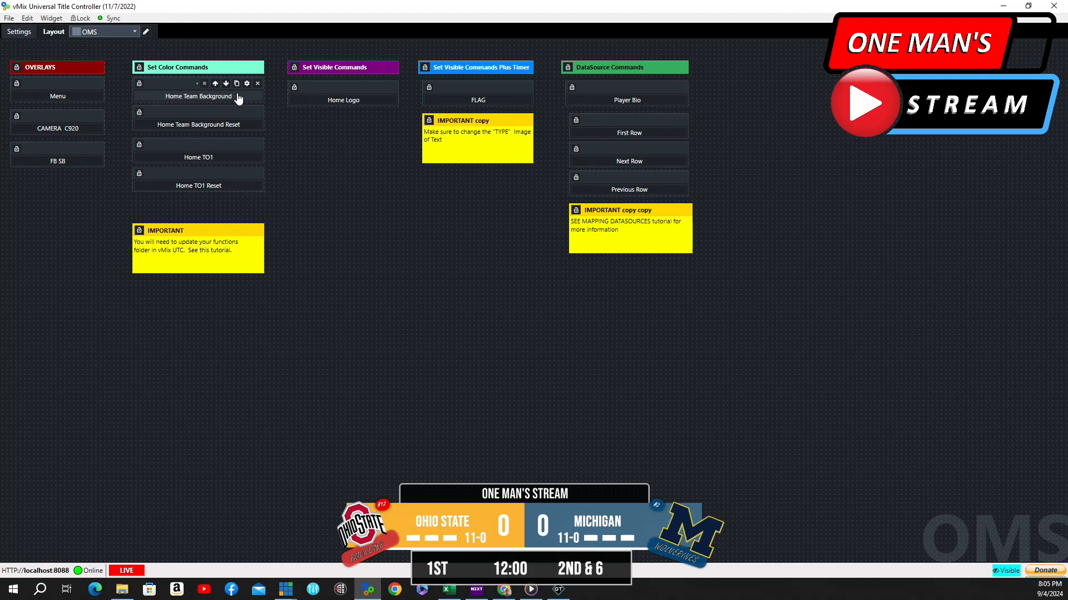
click(232, 126)
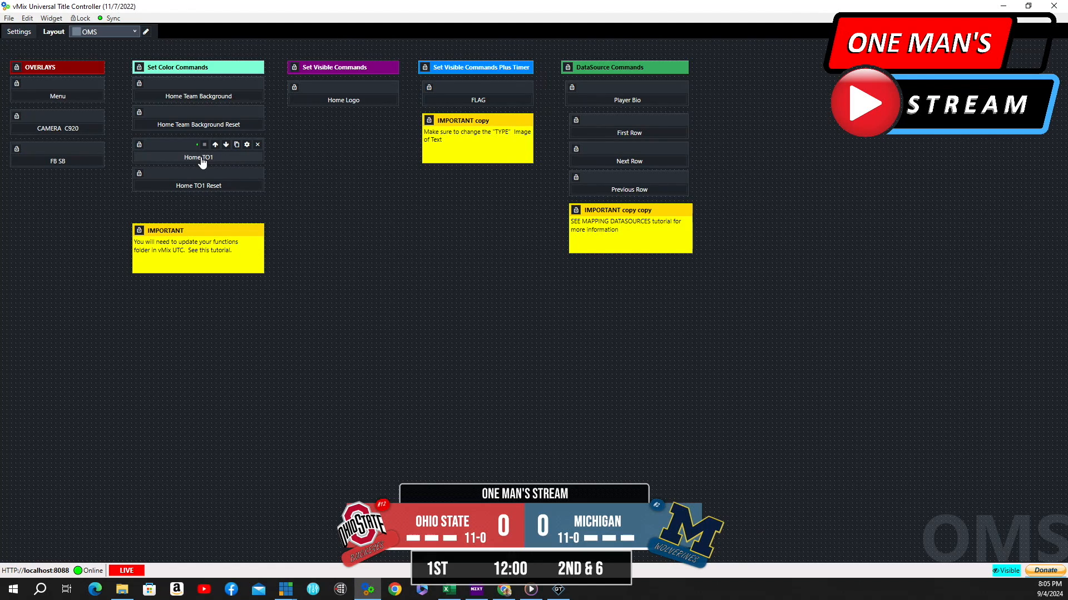
Test the Home TO1 and Home TO1 Reset buttons, and review the reset's SetColor script with index 6 and #FFFFFF
click(228, 161)
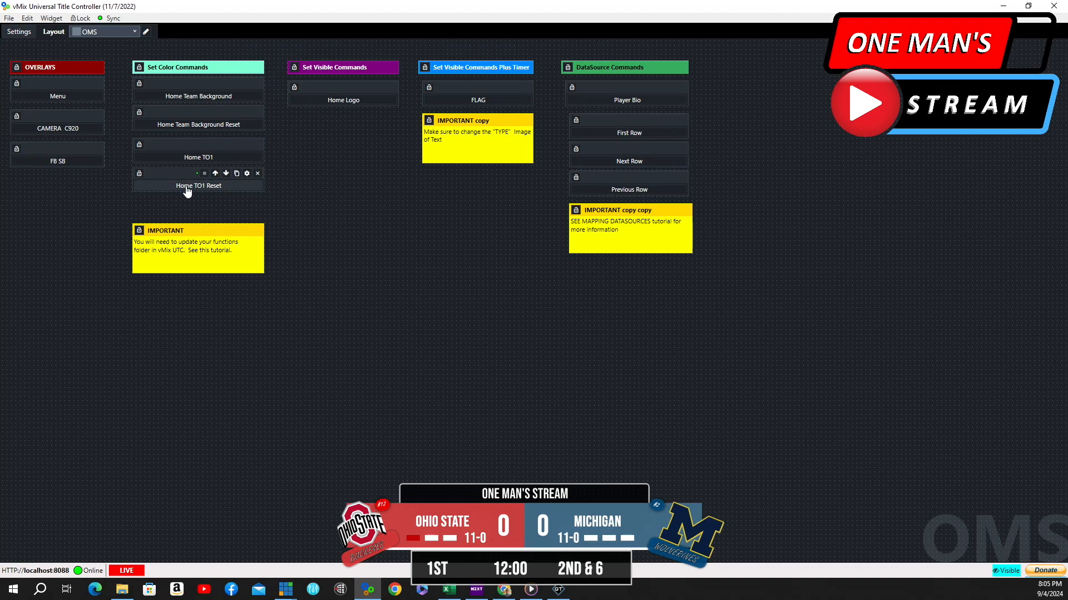
click(237, 188)
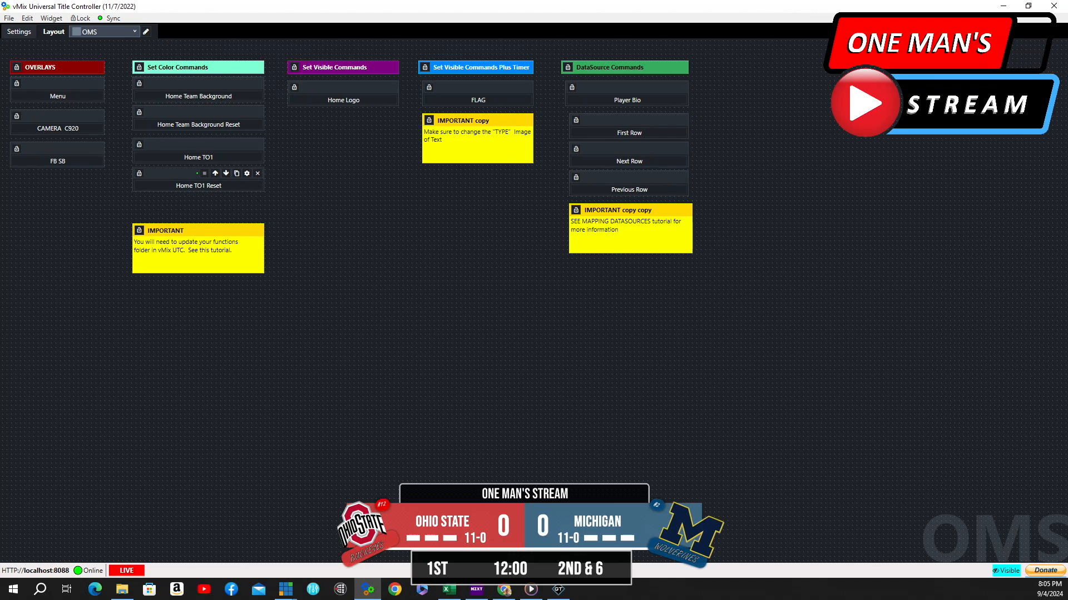
click(247, 173)
scroll(497, 228, down, 5)
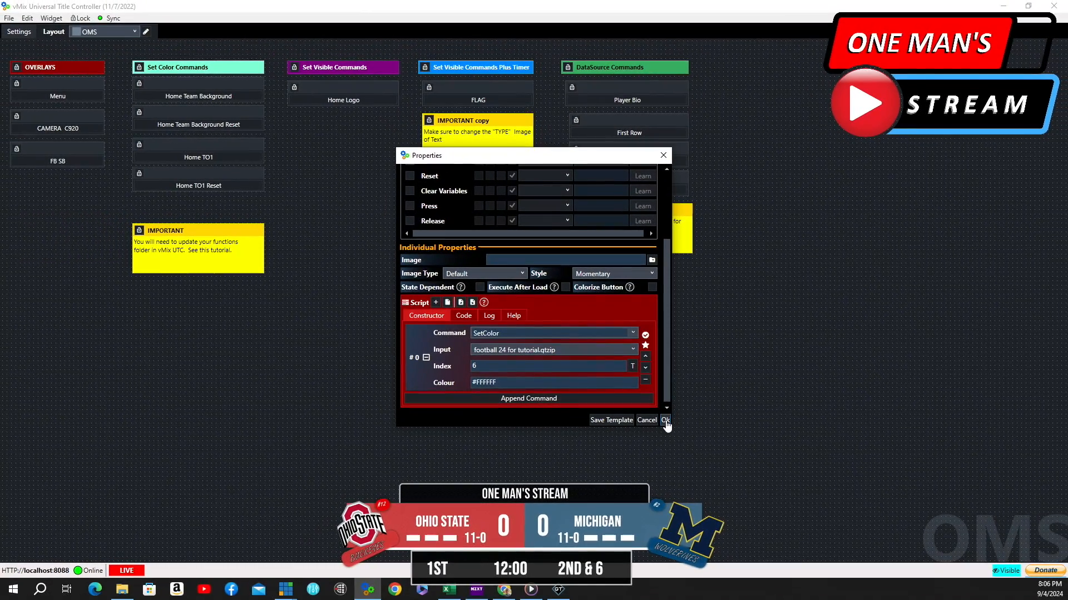
click(666, 421)
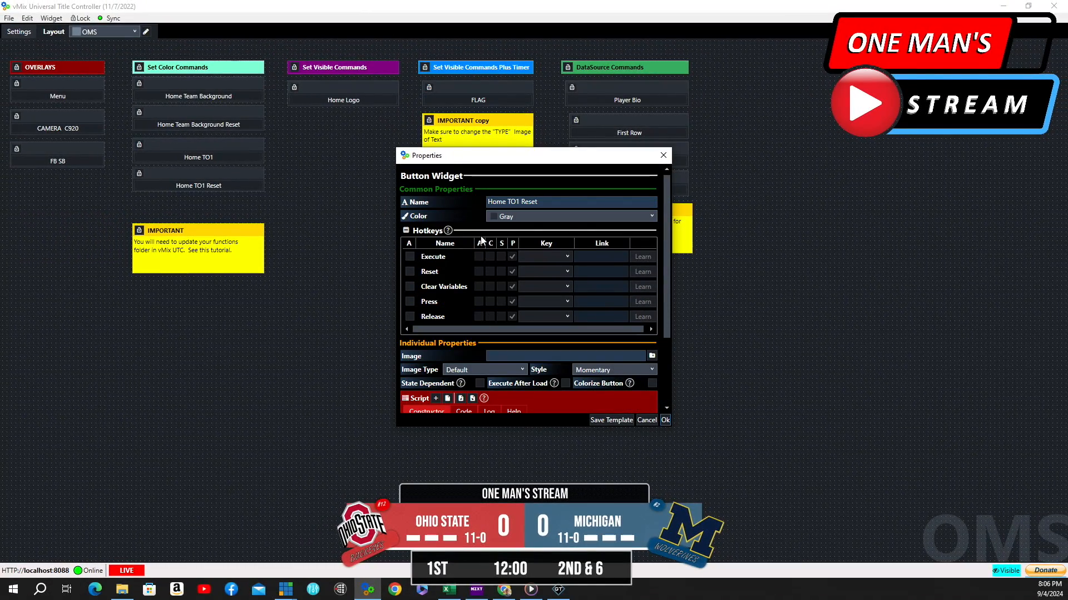
click(665, 420)
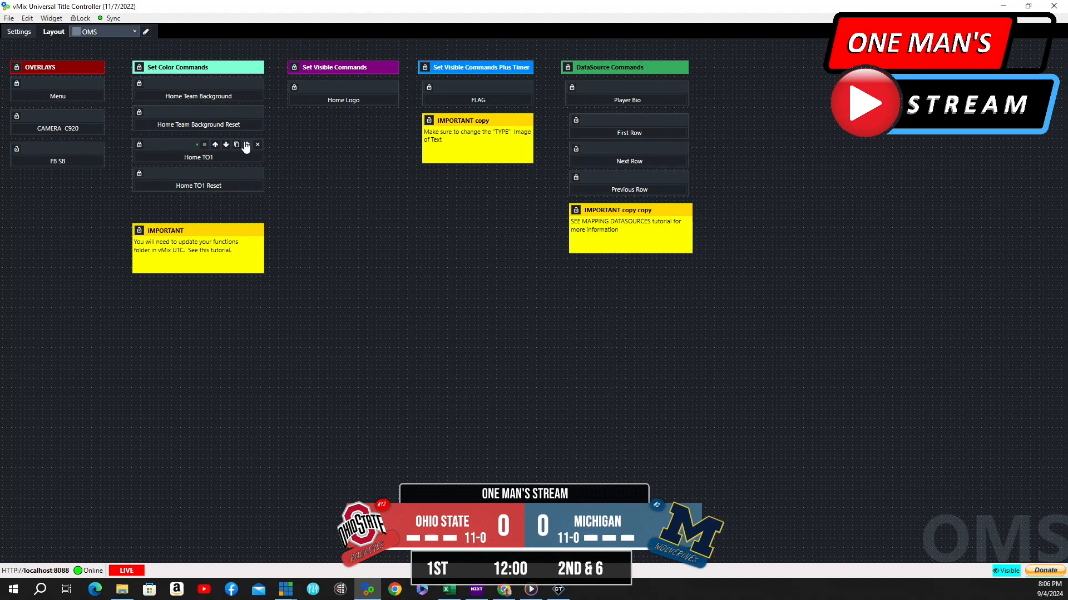
Review the Home TO1 button's SetColor script with index 6 and #BF0000EB, then toggle the home timeout indicator on and off
click(247, 144)
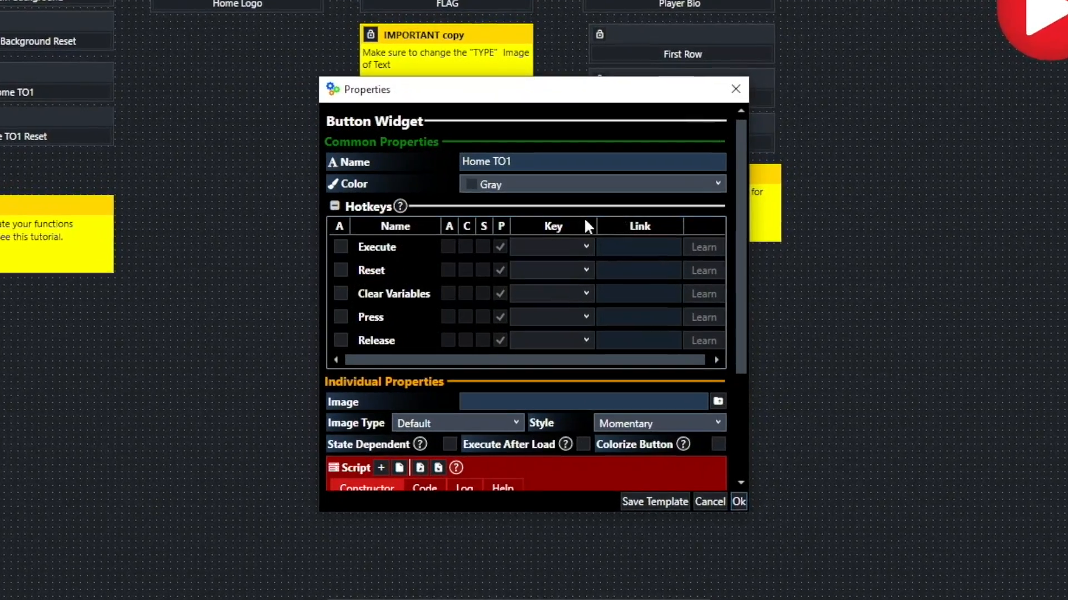
scroll(462, 224, down, 2)
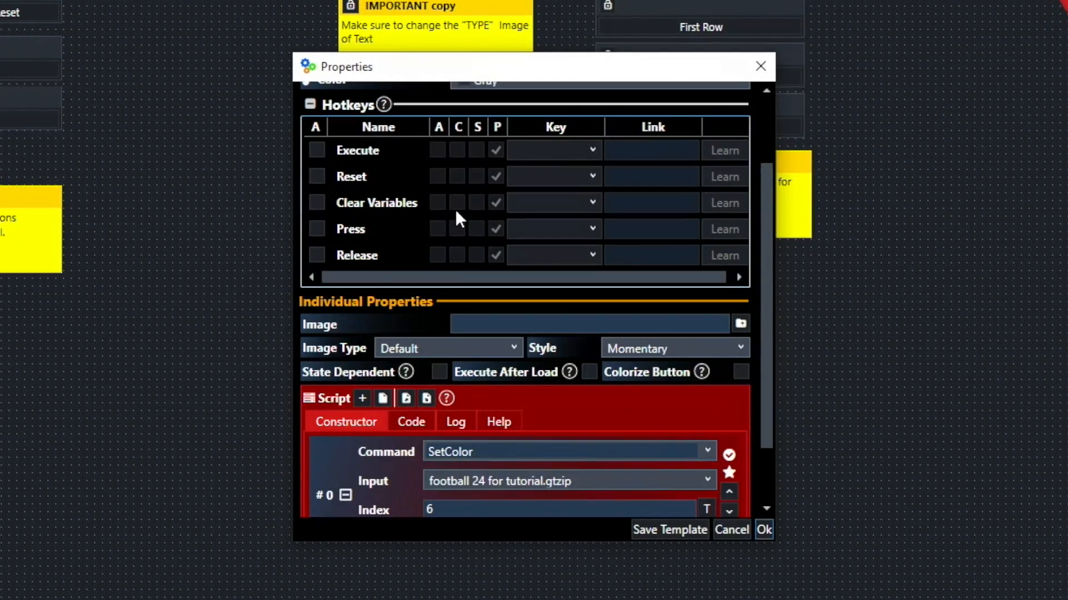
scroll(455, 209, down, 1)
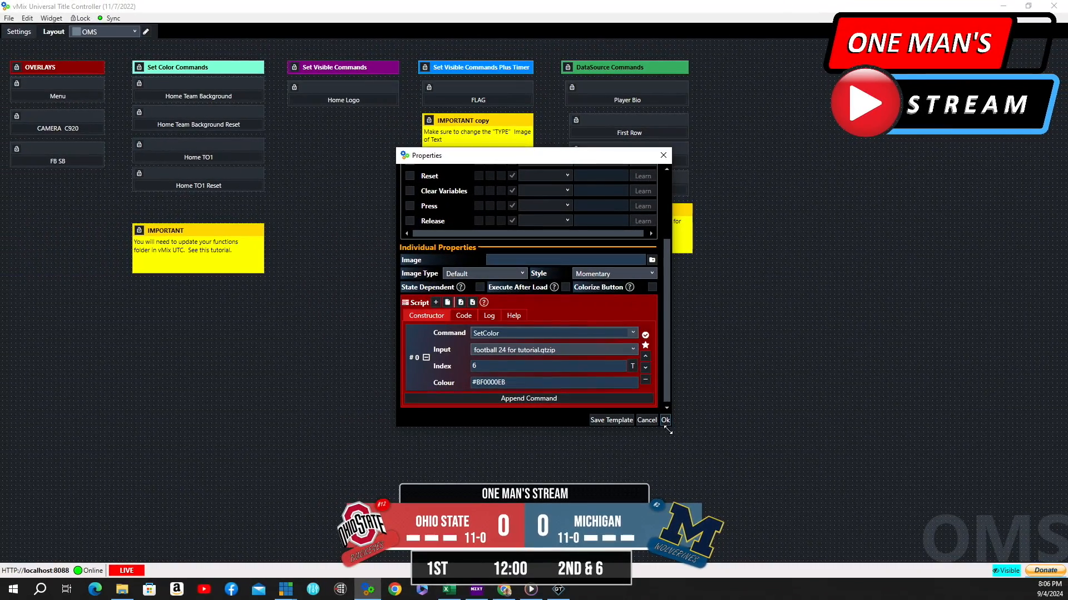
click(665, 421)
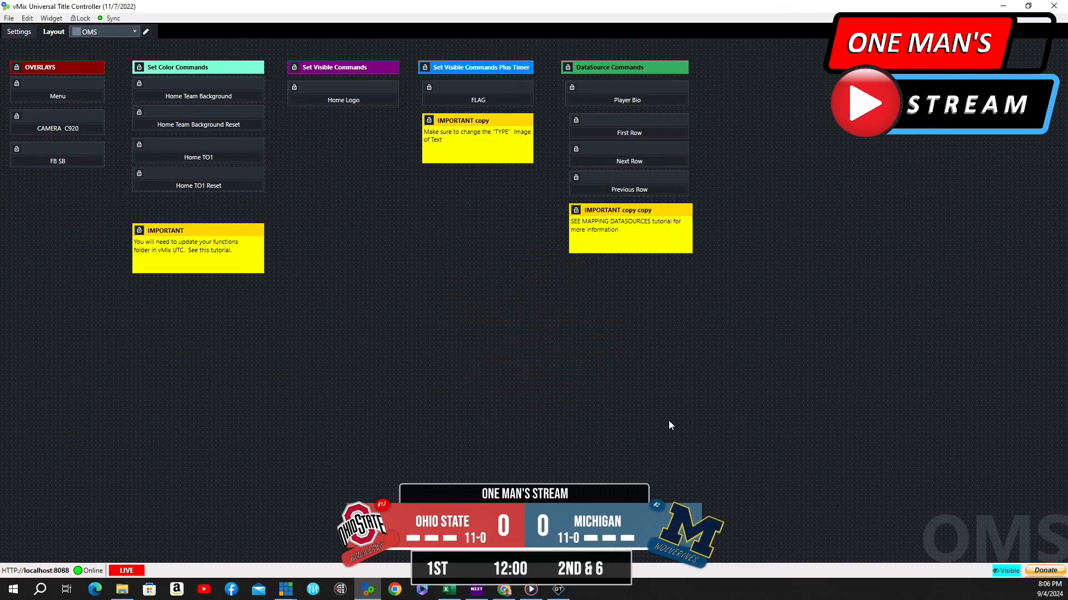
click(228, 162)
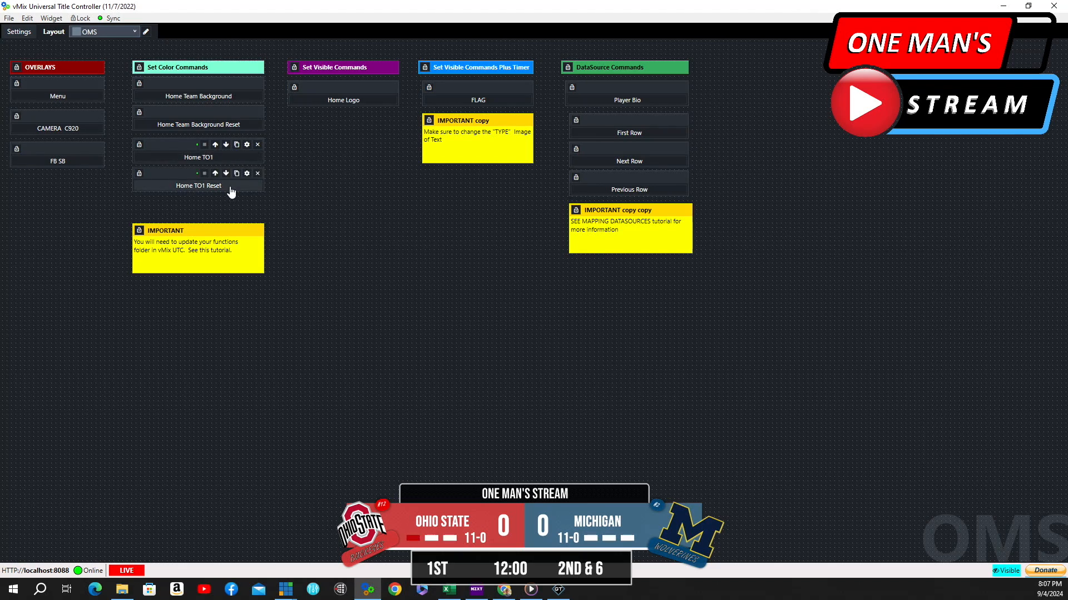
click(231, 187)
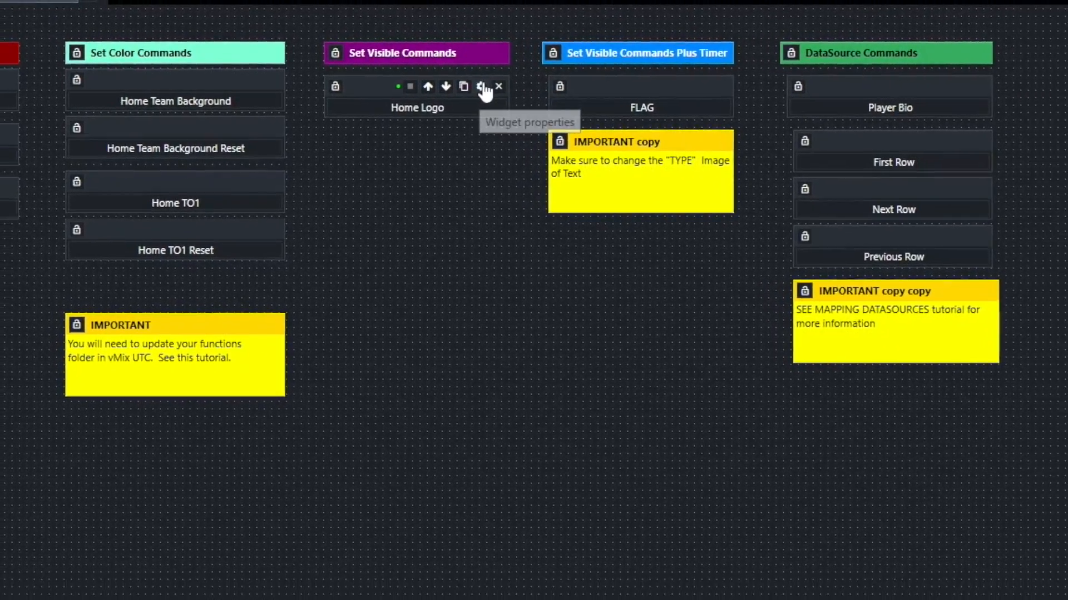
Examine the Home Logo button's SetXVisible script, including its command list and index field options
click(493, 87)
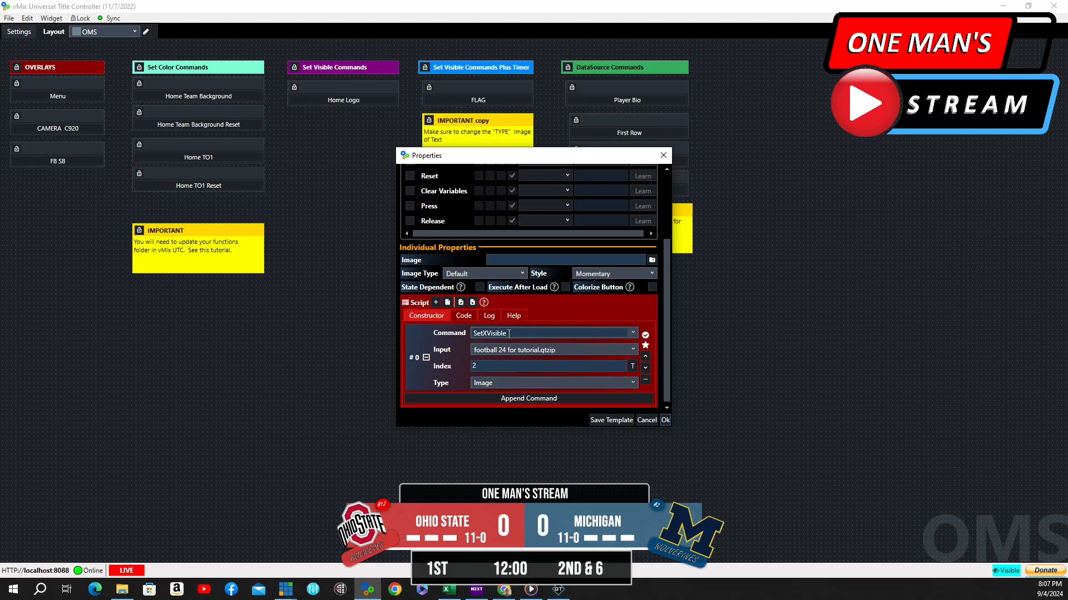
click(634, 334)
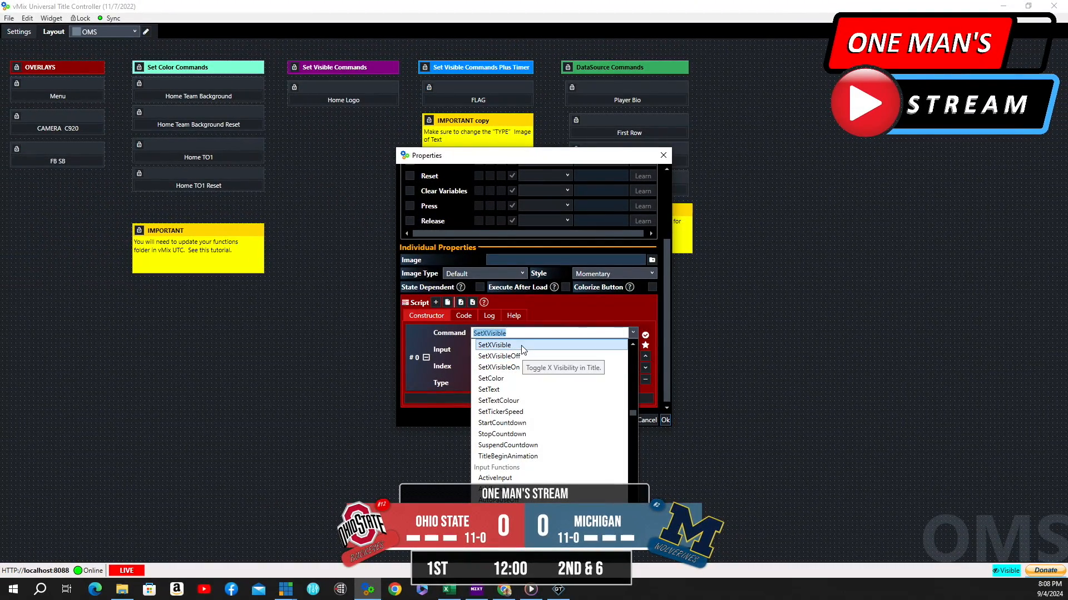
click(830, 355)
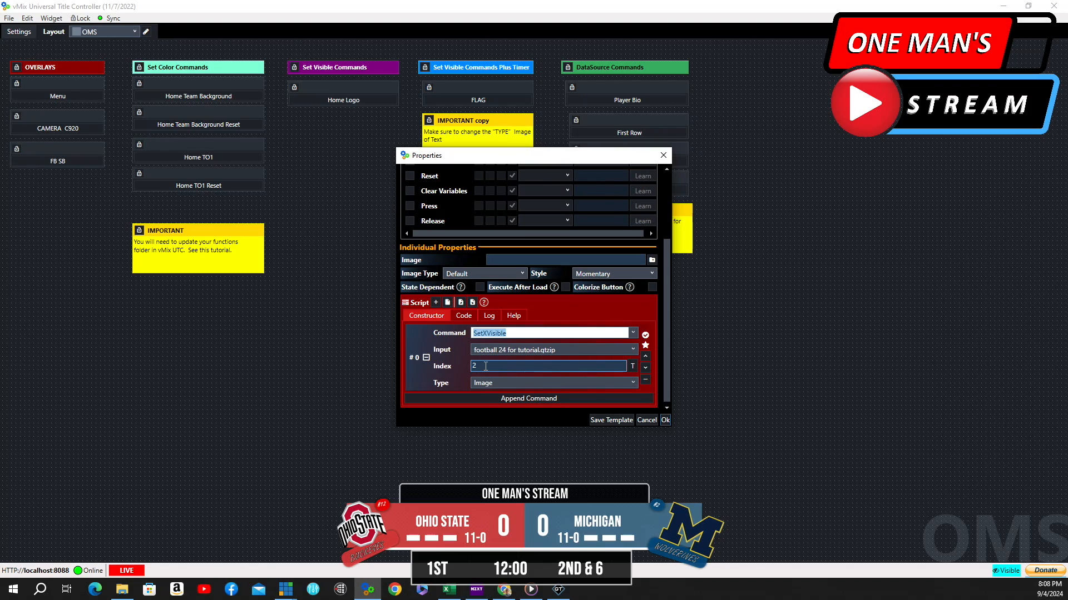
click(634, 367)
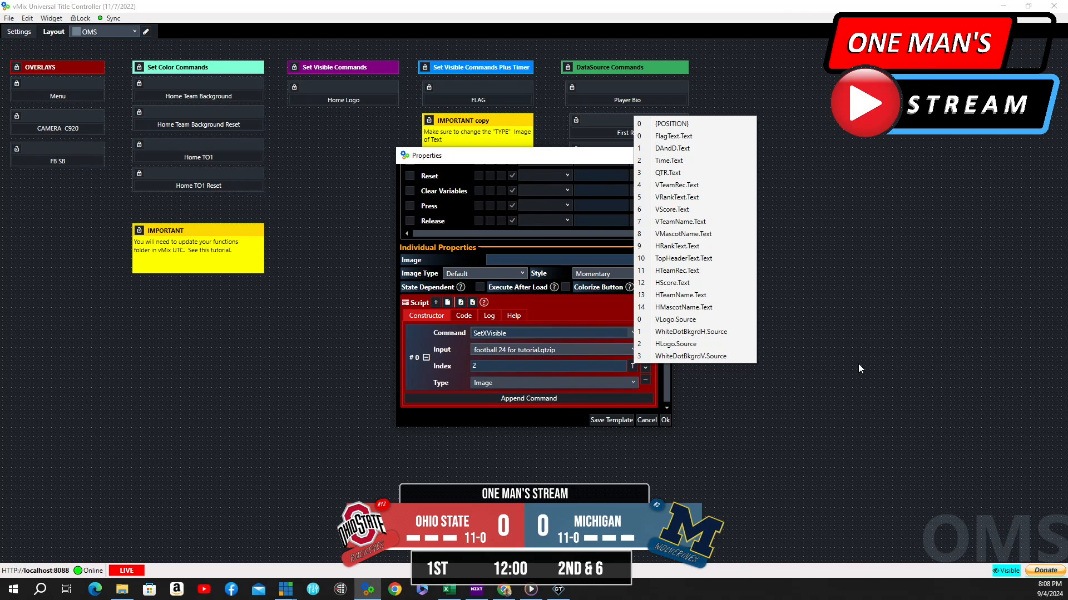
click(859, 364)
click(664, 419)
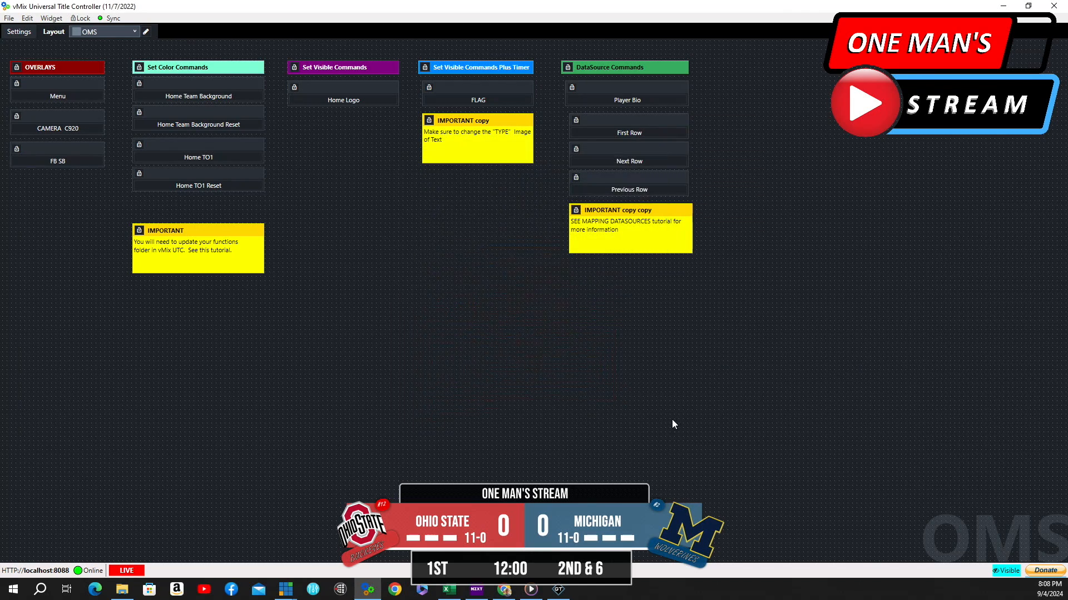
Toggle the home logo off and on, then trigger the FLAG button's timed display
click(351, 102)
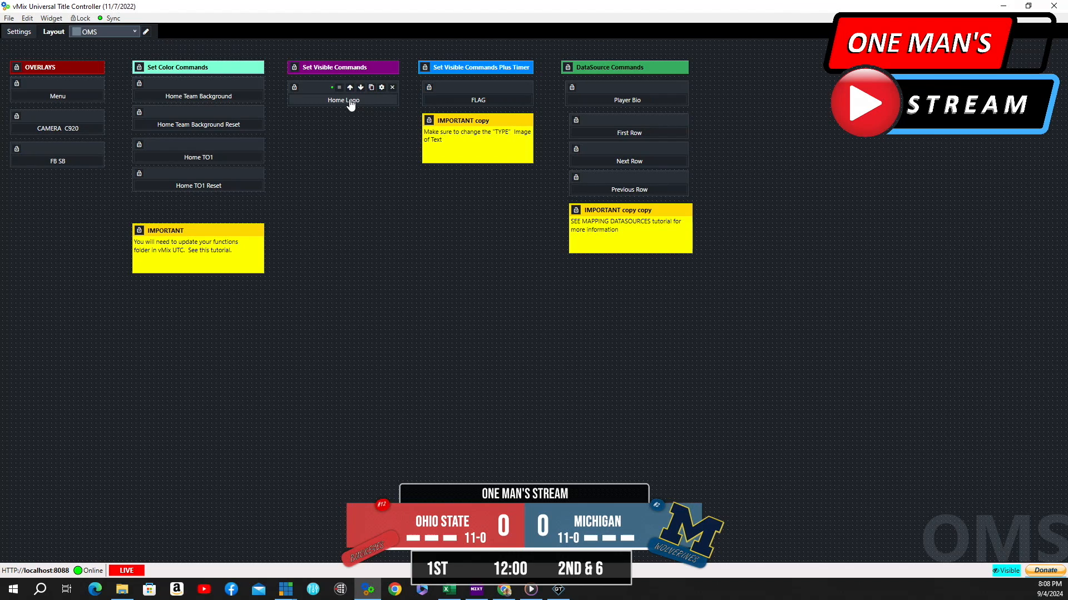
click(351, 101)
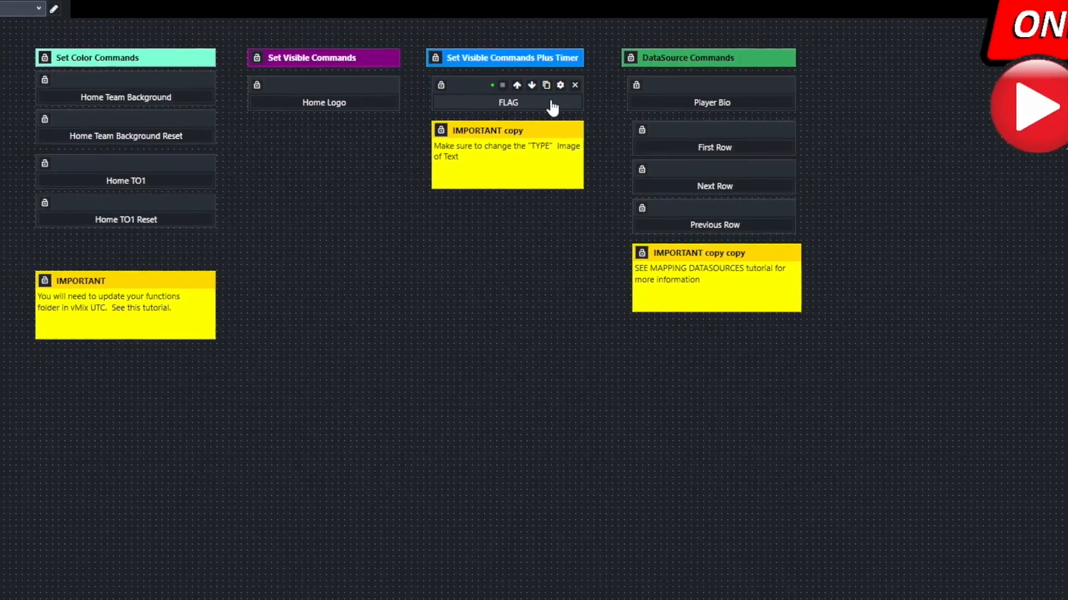
click(548, 102)
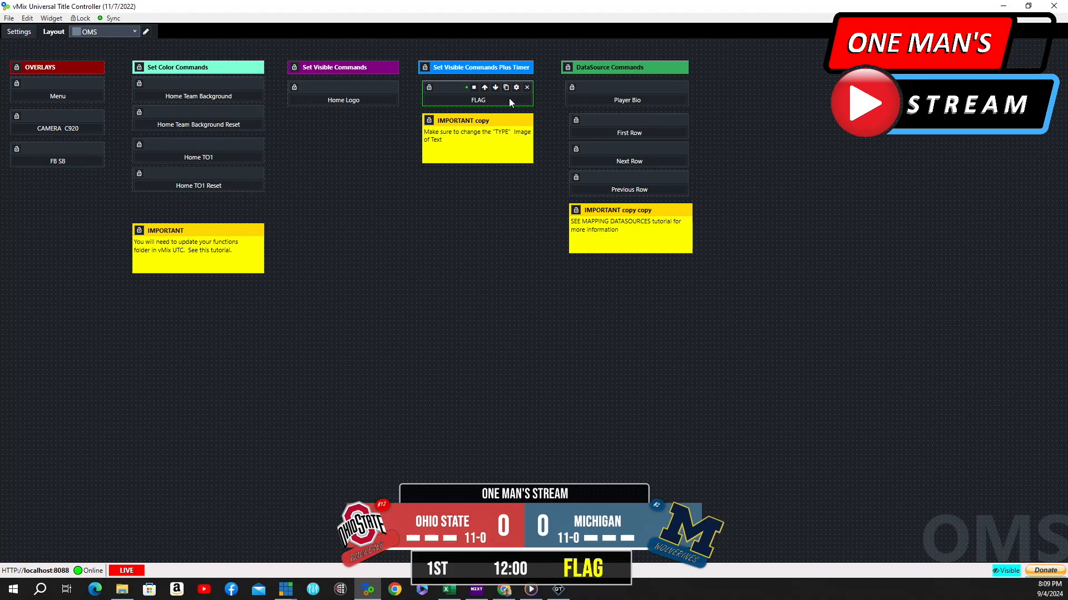
click(509, 98)
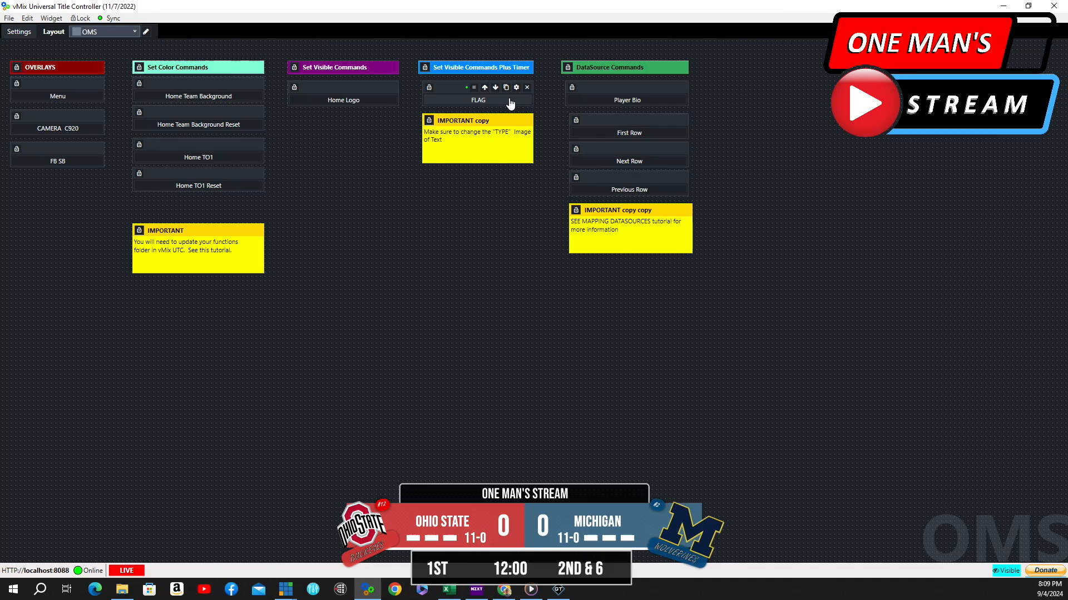
click(478, 101)
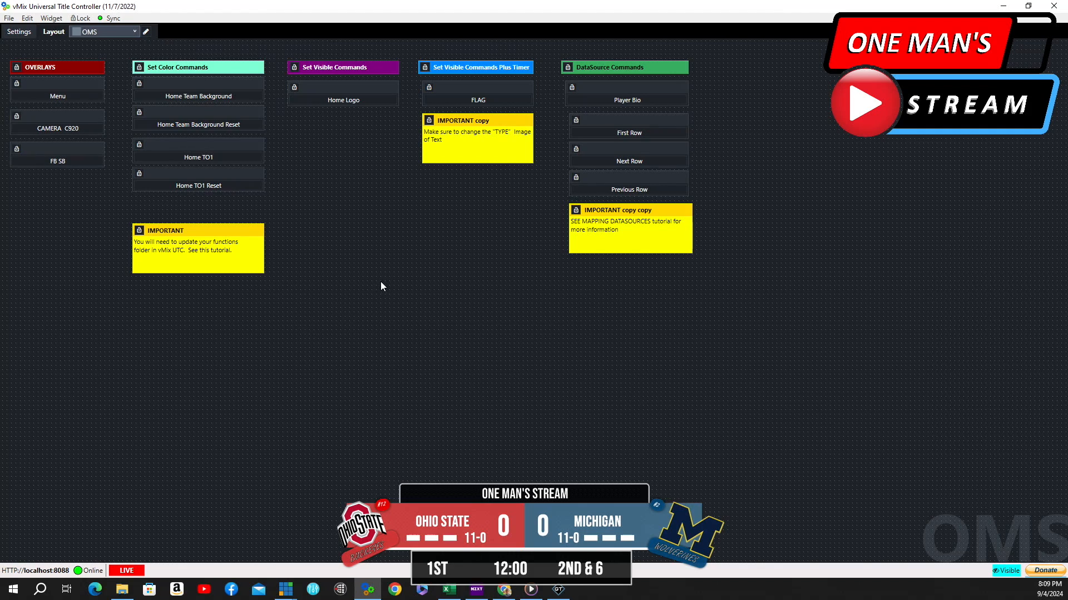
Open the FLAG button's properties and review its script of SetXVisibleOff/On commands with a 7000 ms Timer
mouse_move(458, 91)
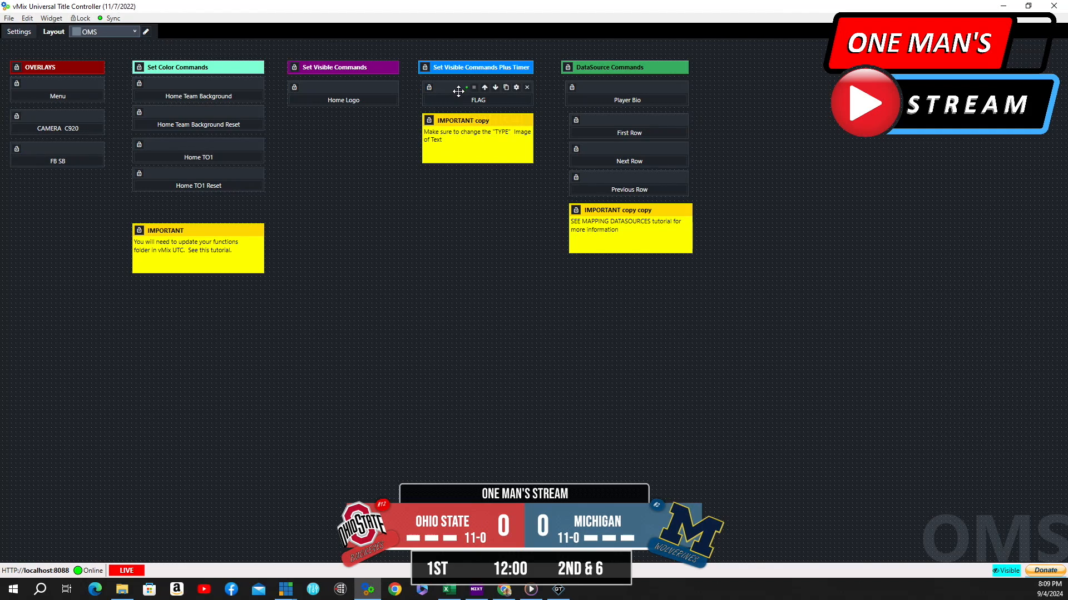
click(516, 87)
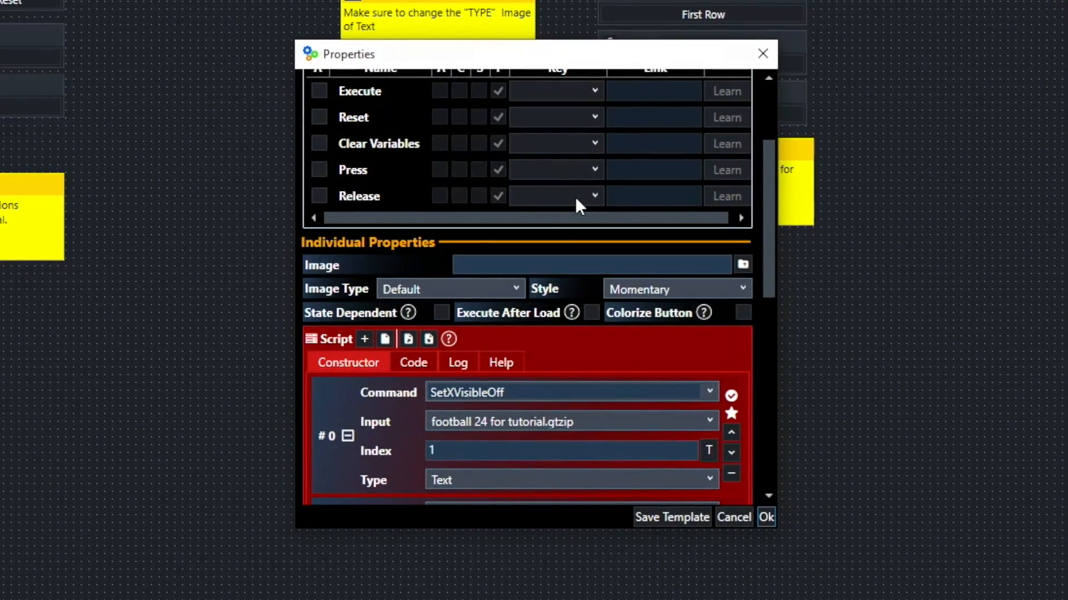
scroll(575, 196, down, 10)
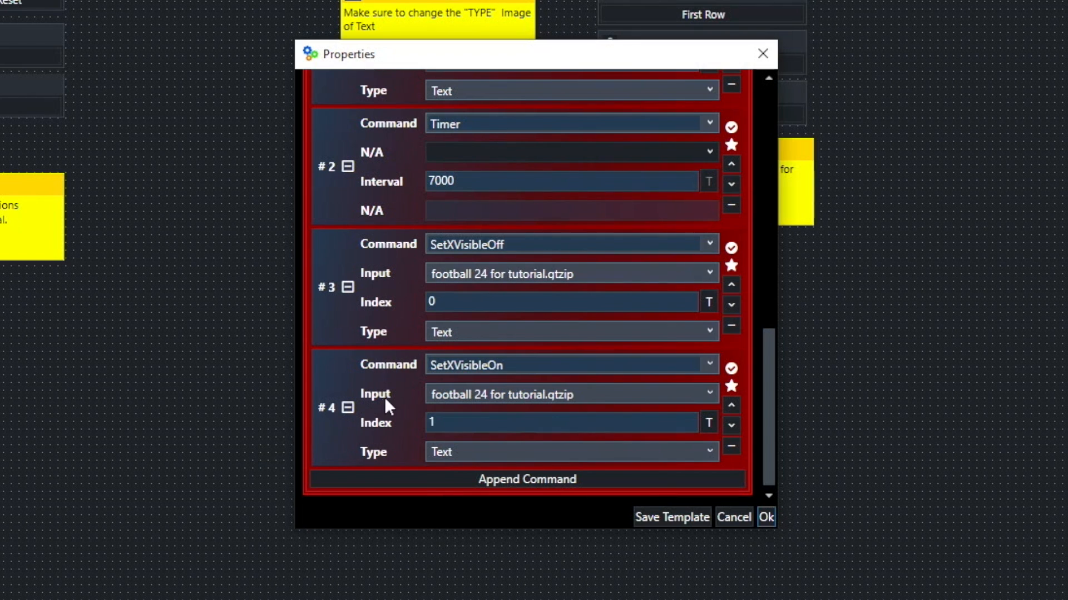
scroll(369, 353, up, 4)
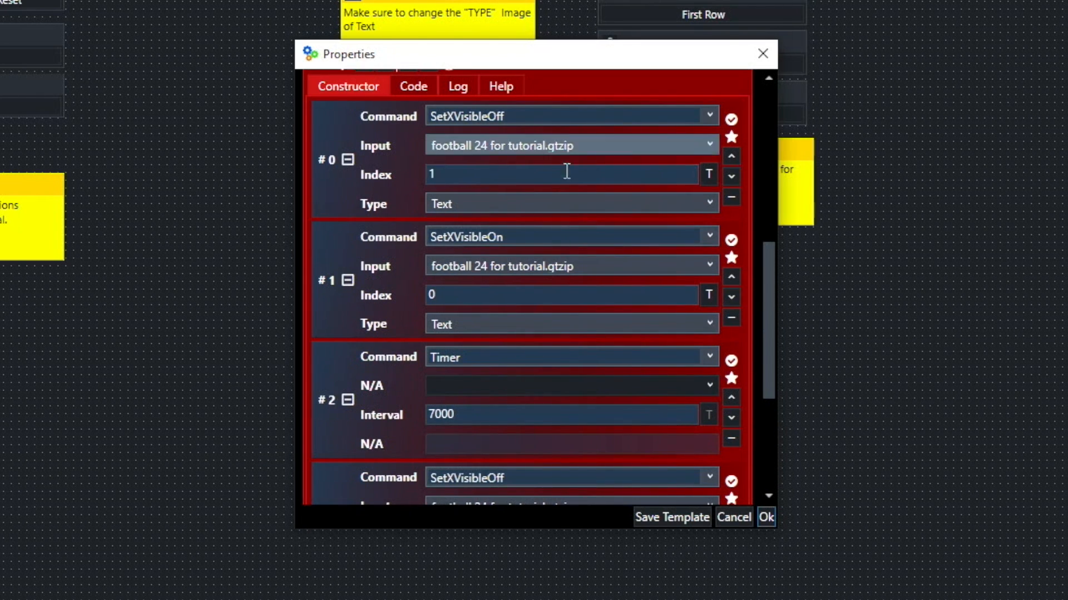
scroll(539, 411, down, 4)
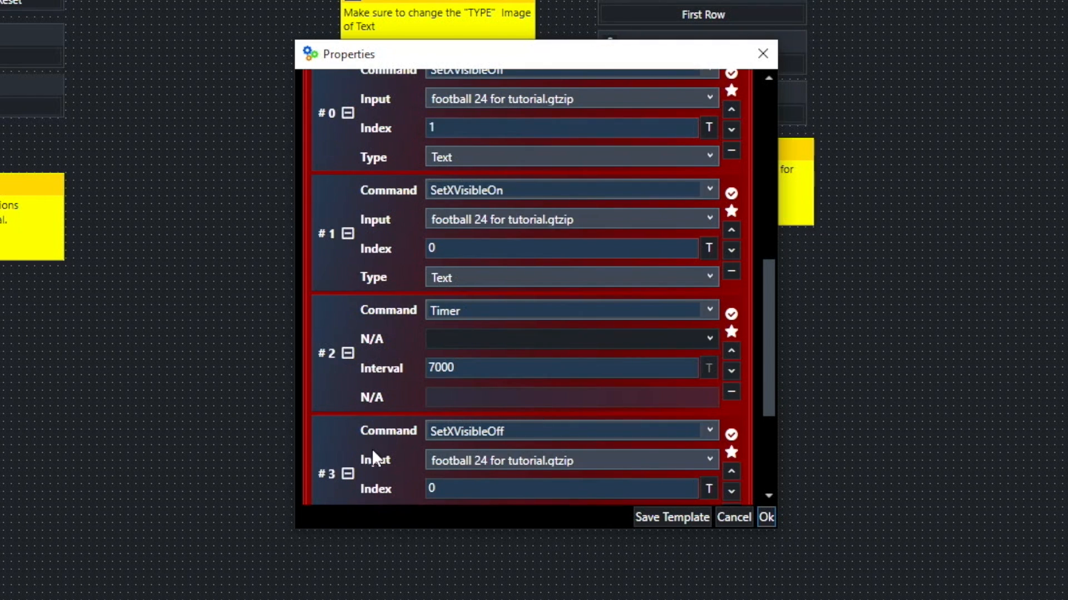
scroll(636, 451, up, 6)
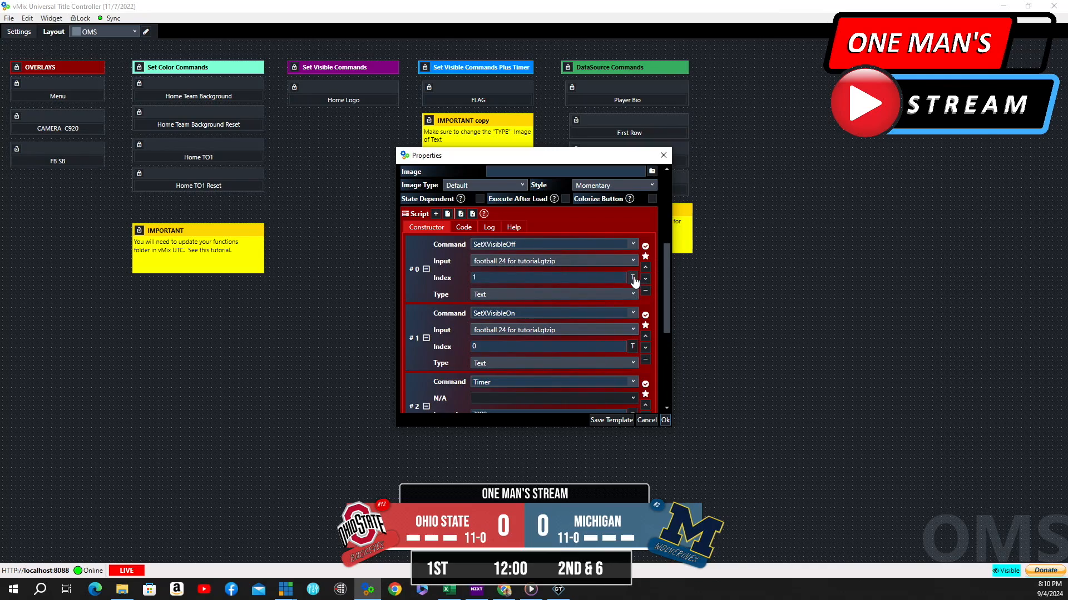
Inspect the index options of each SetXVisible command in the FLAG script, then close the properties
click(633, 279)
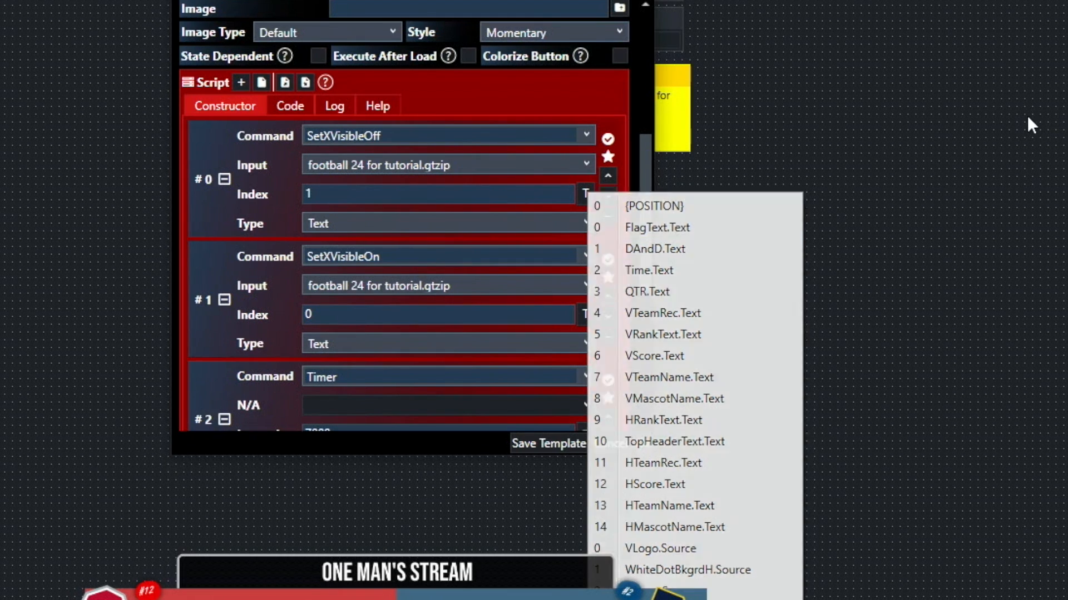
click(1027, 115)
scroll(462, 272, down, 3)
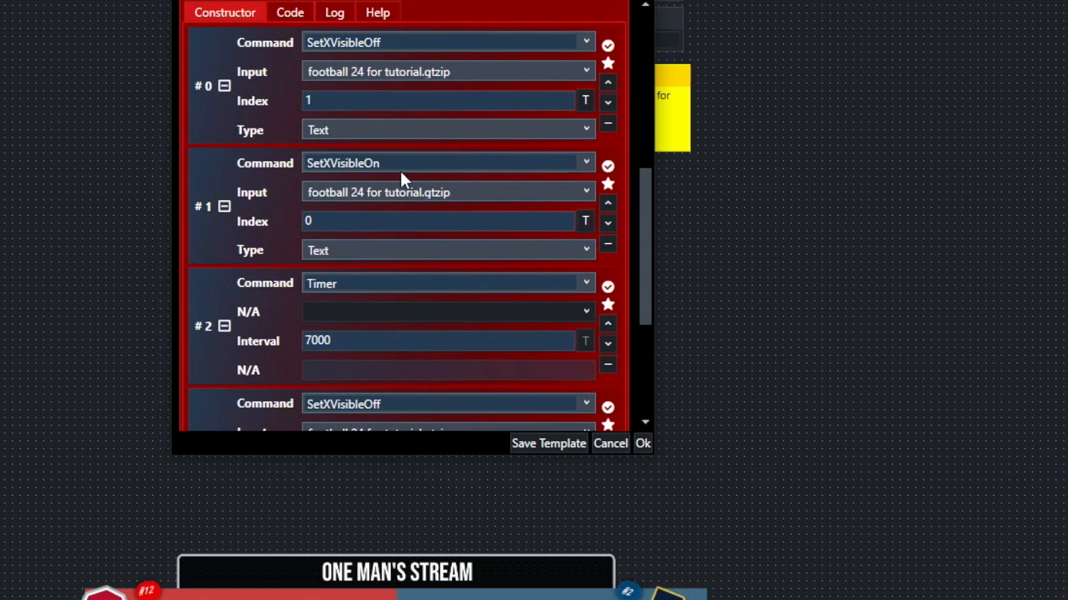
click(341, 222)
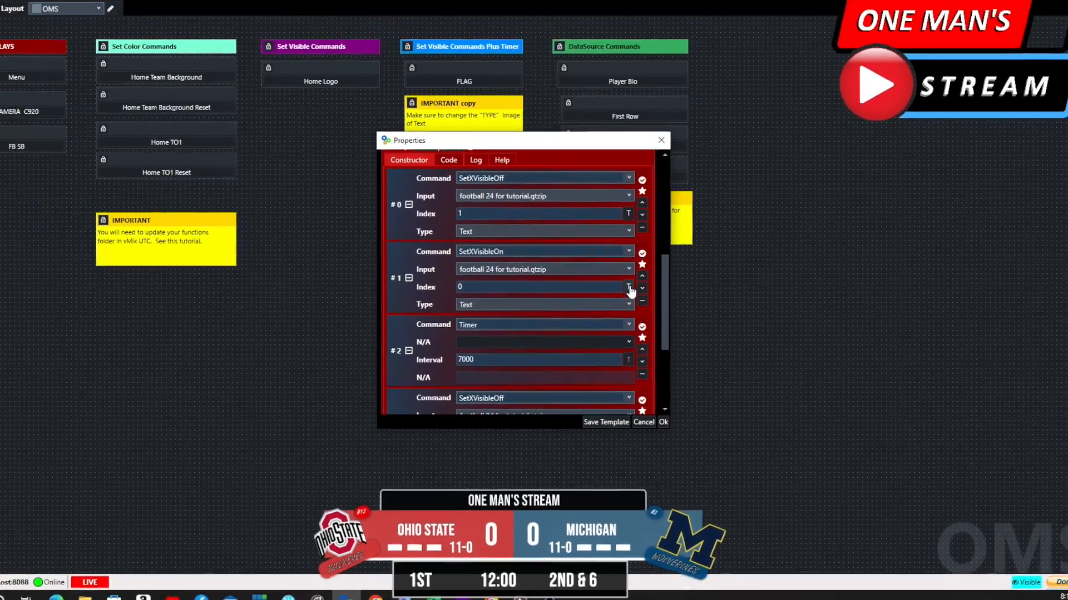
click(585, 220)
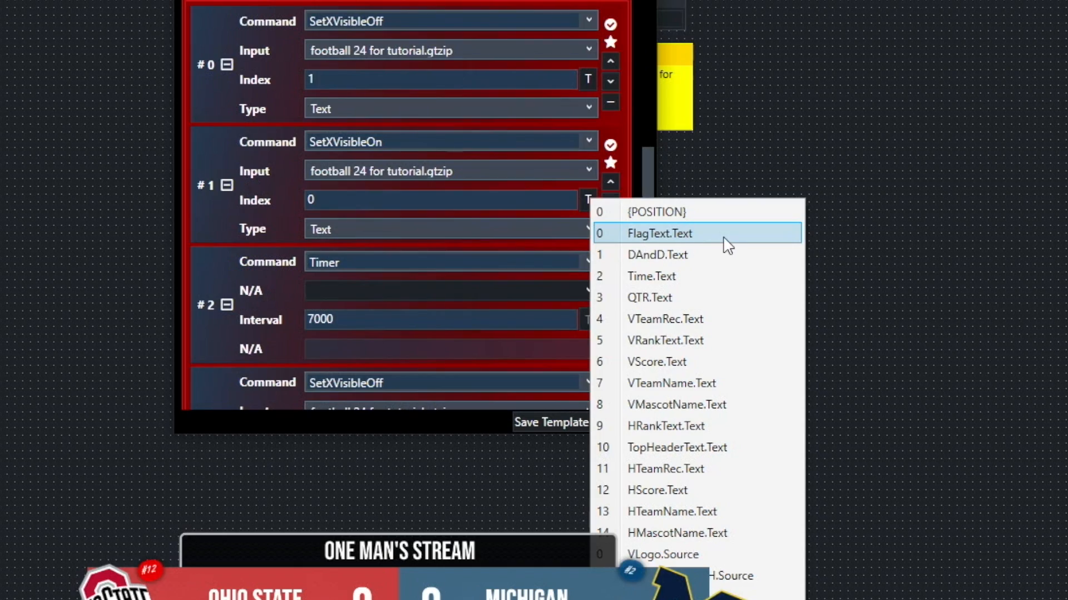
click(907, 83)
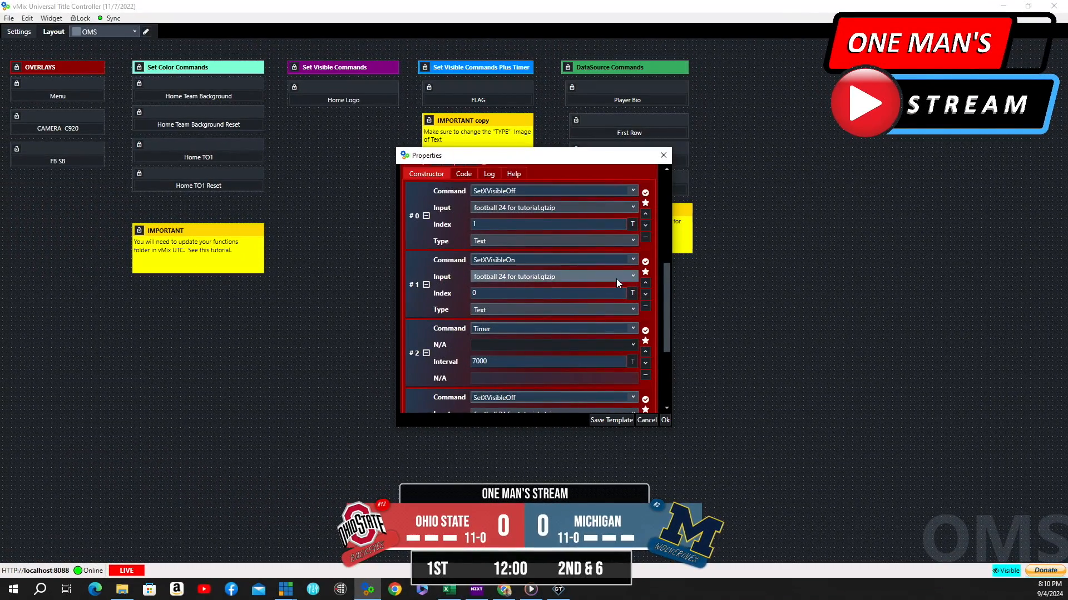
scroll(604, 257, down, 1)
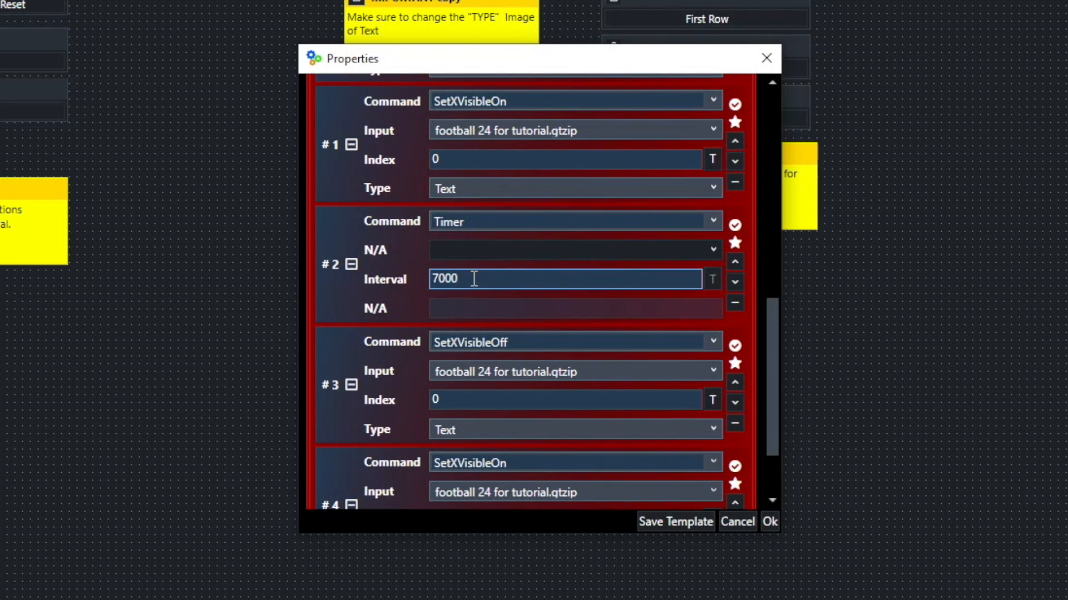
scroll(473, 278, down, 2)
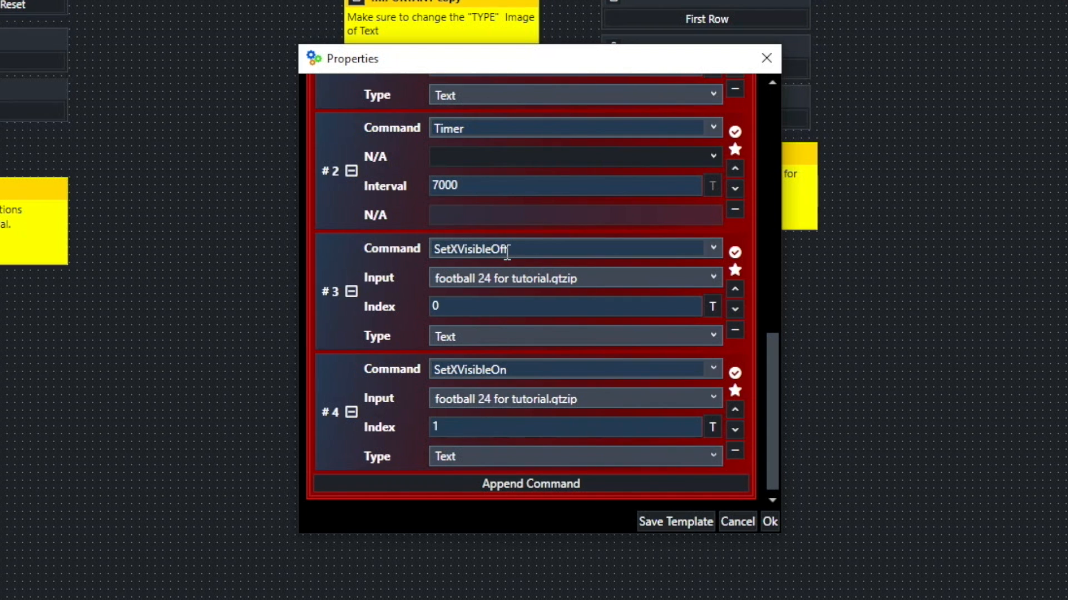
click(712, 306)
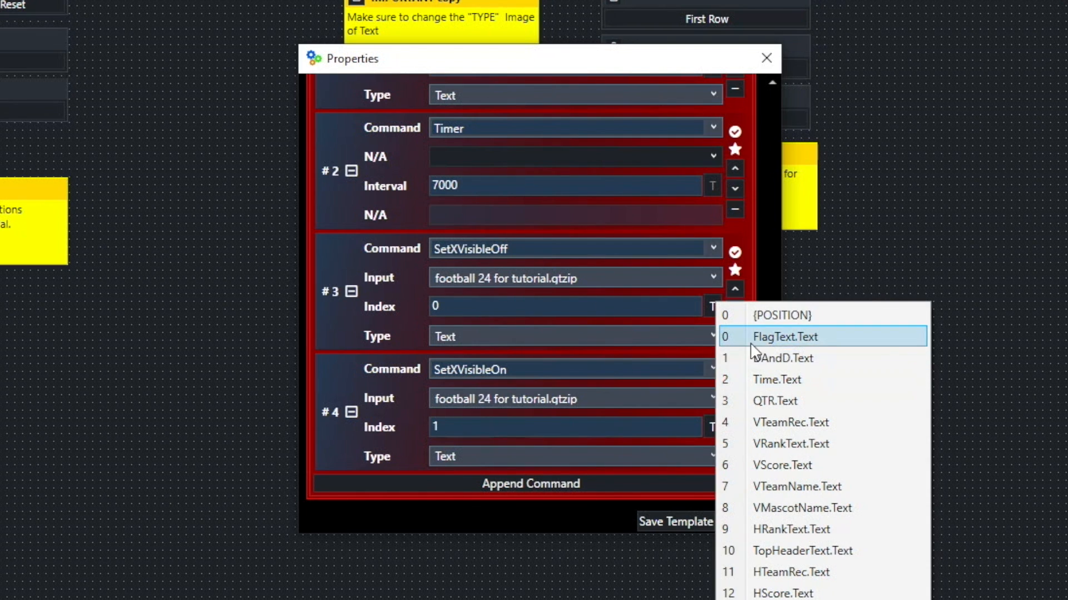
click(1057, 281)
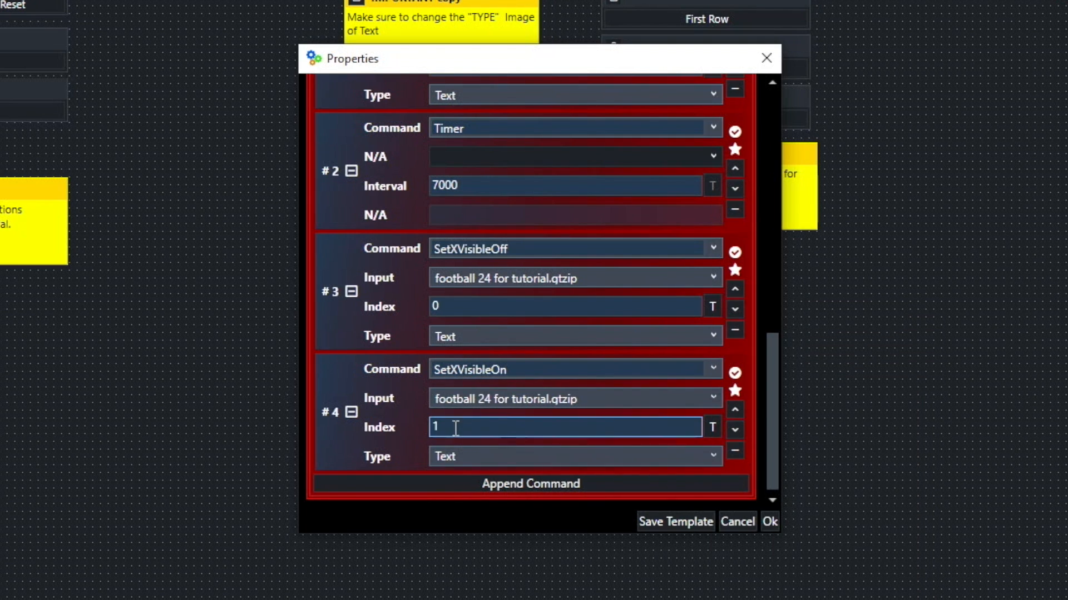
click(713, 427)
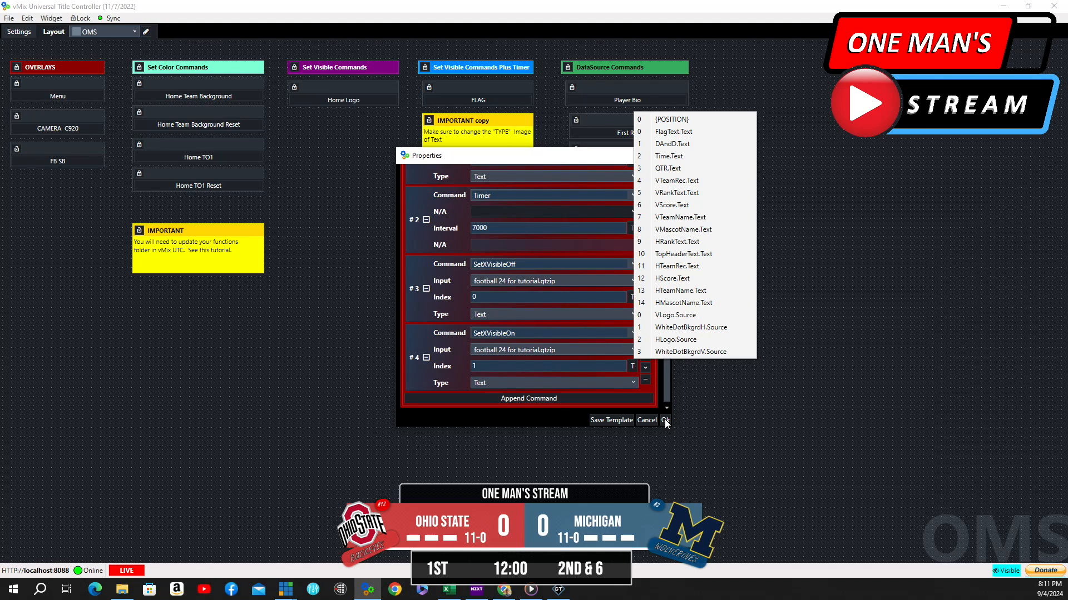
click(666, 420)
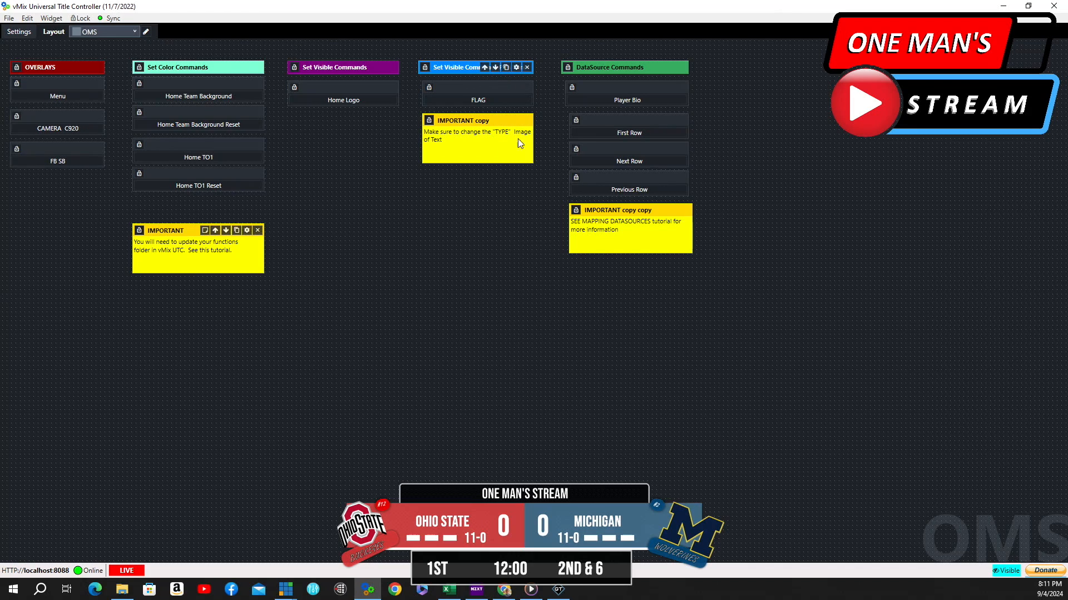
Trigger the FLAG button, then switch to vMix and open the Data Sources Manager
click(492, 102)
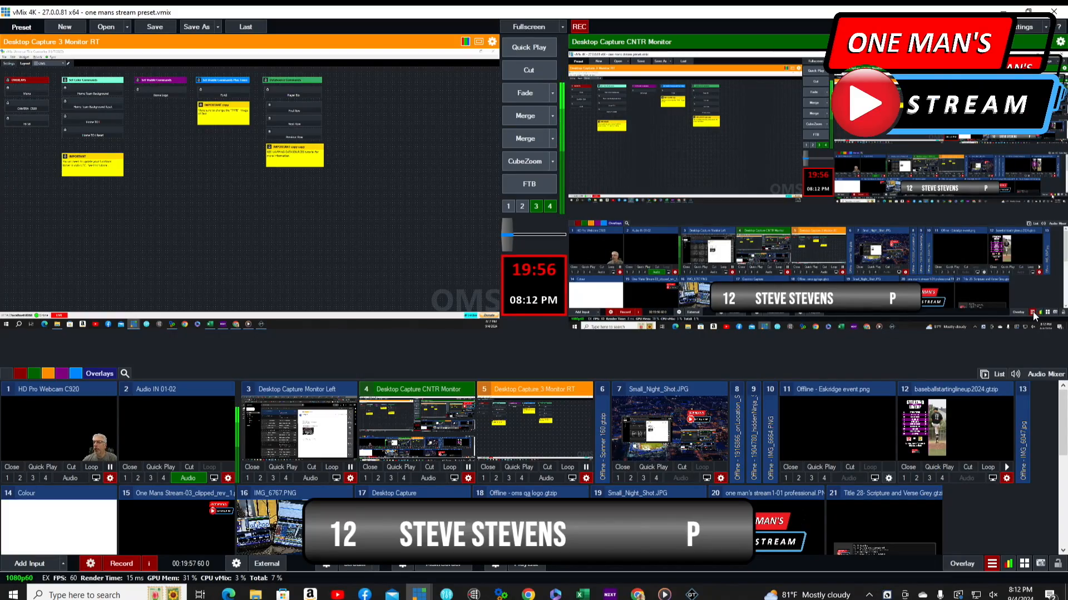
click(992, 563)
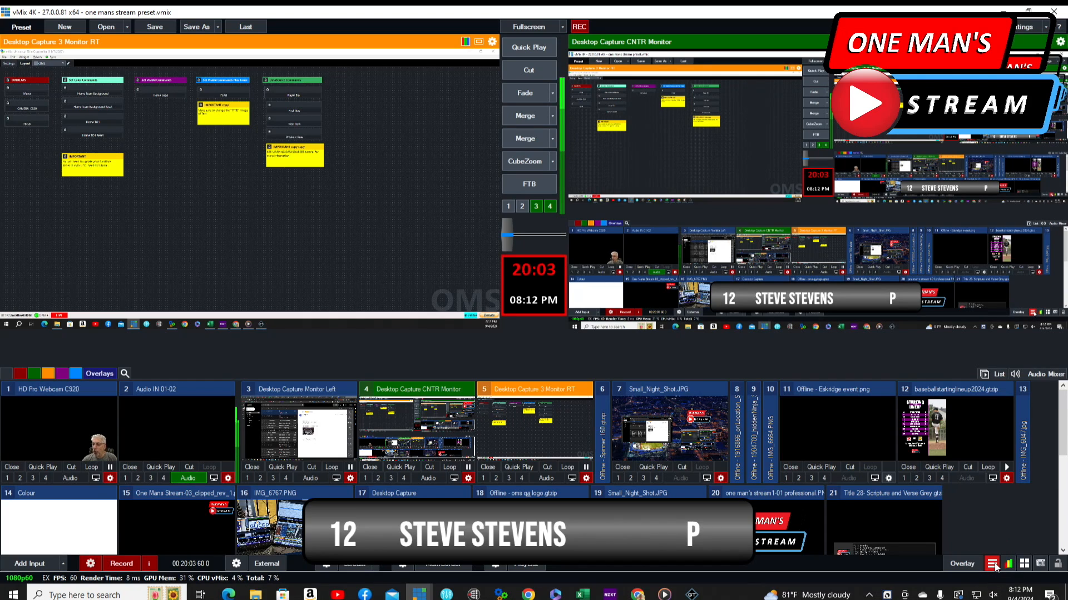
click(993, 564)
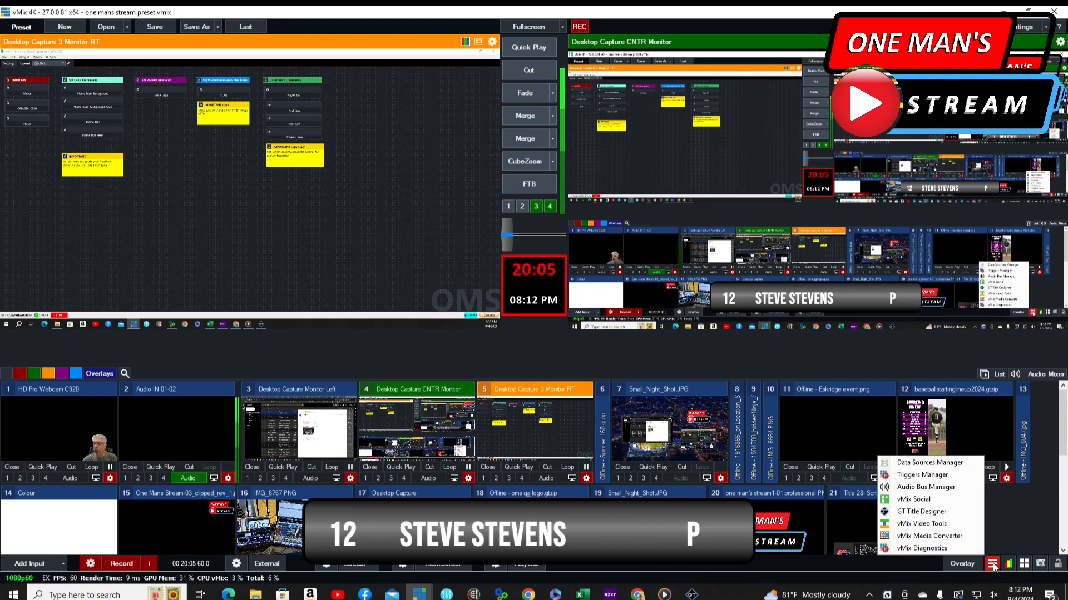
click(929, 462)
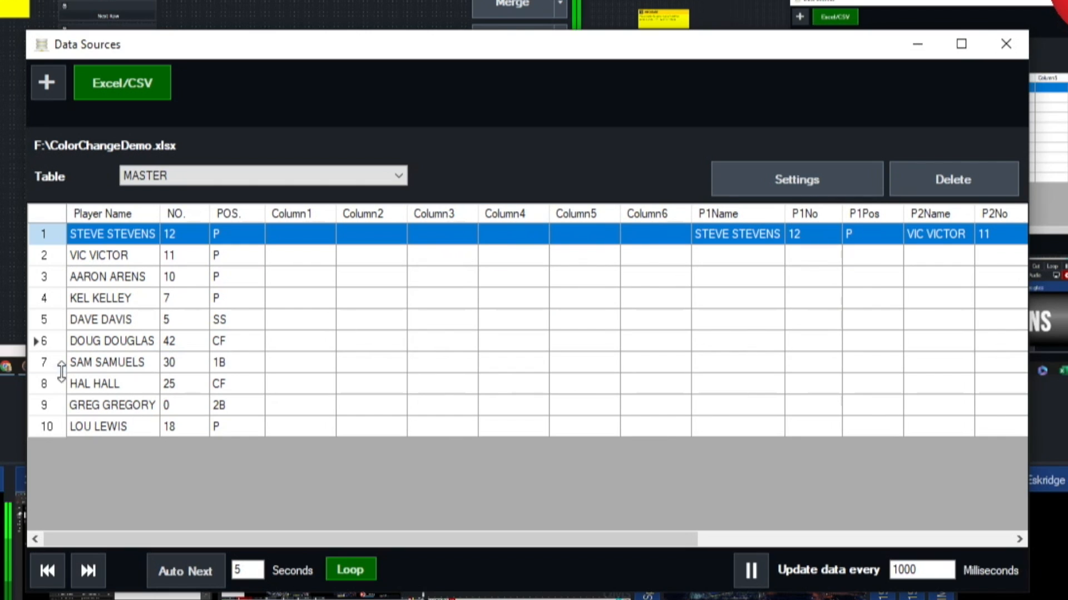
Review the Excel/CSV data source settings for F:\ColorChangeDemo.xlsx and cancel without changes
click(798, 179)
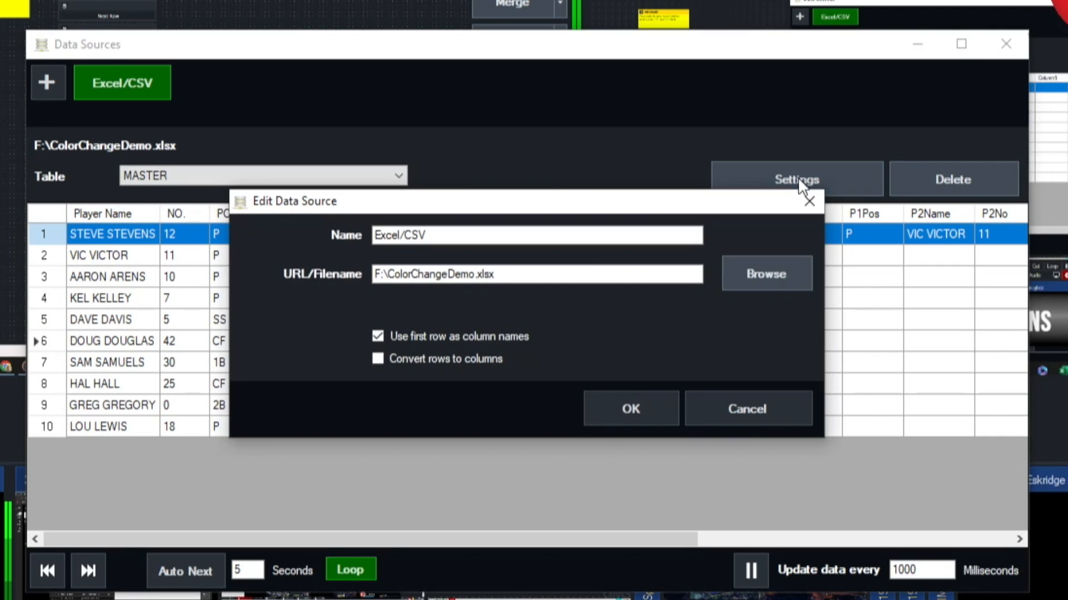
click(378, 335)
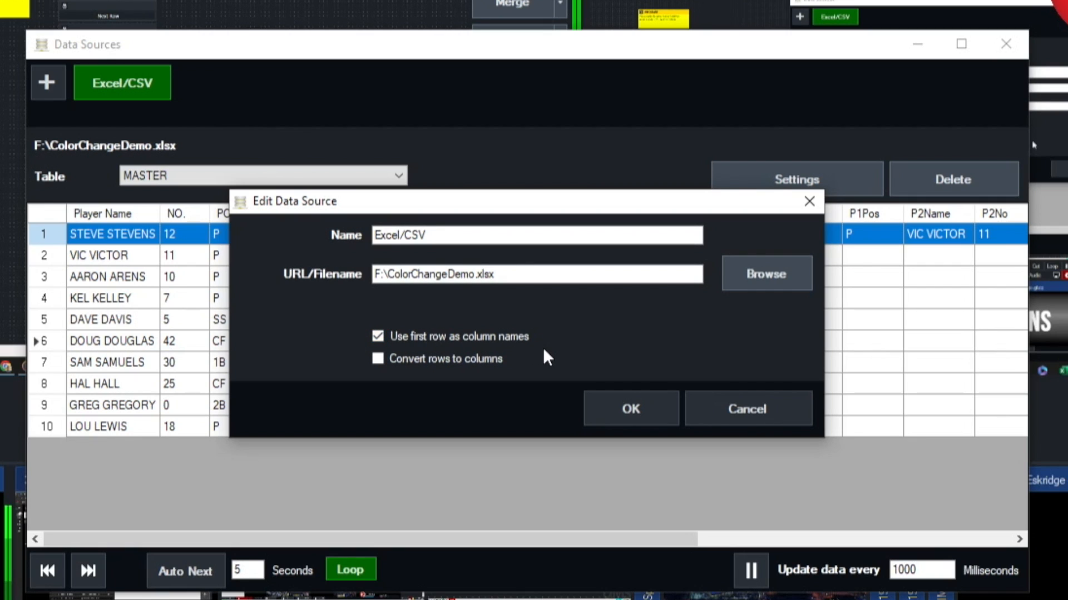
click(763, 412)
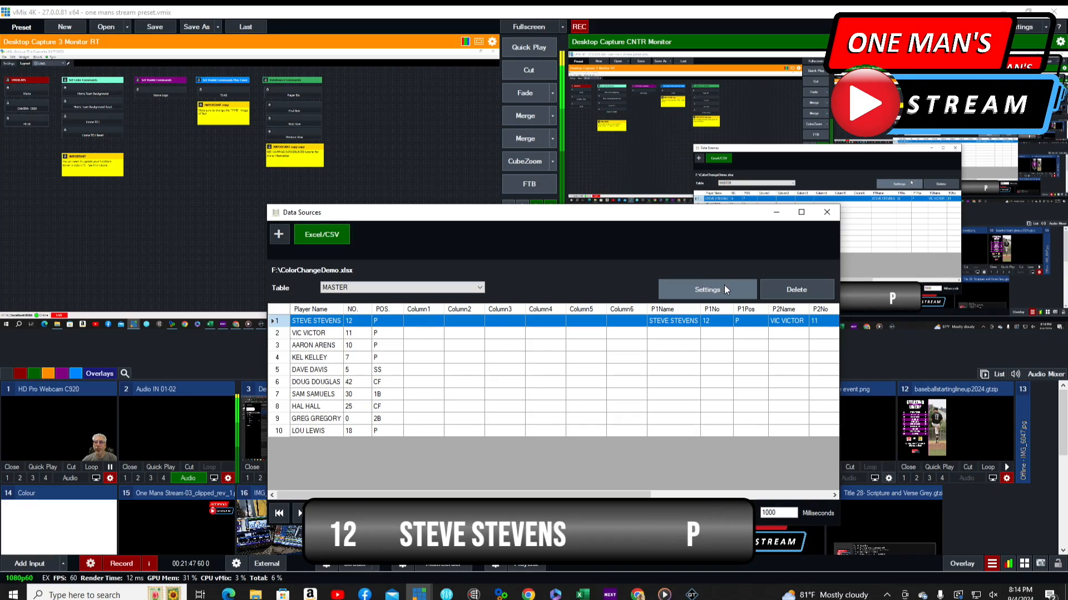
click(724, 285)
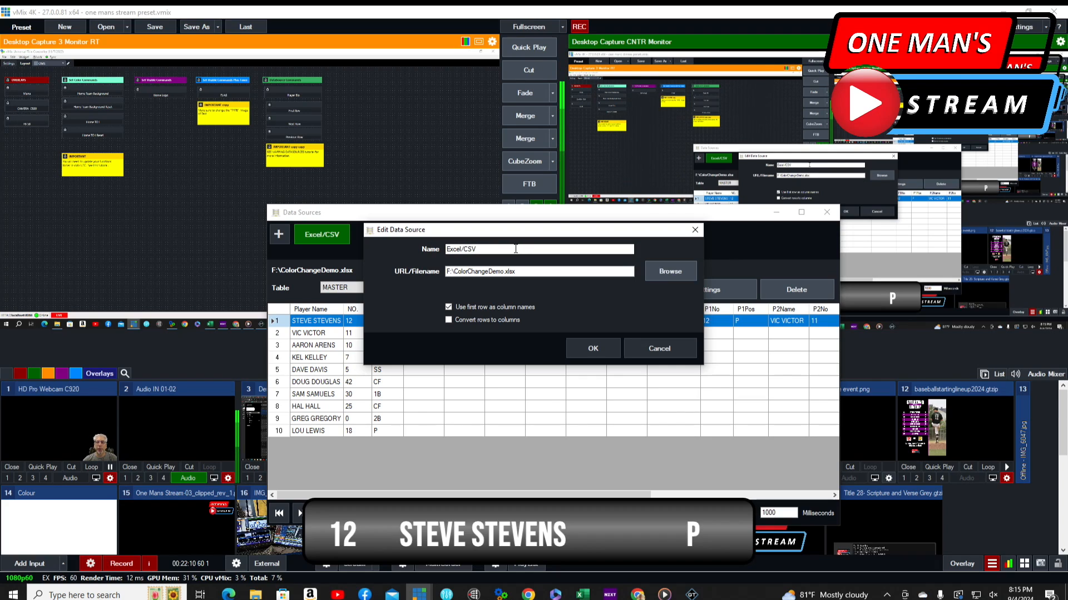
click(673, 348)
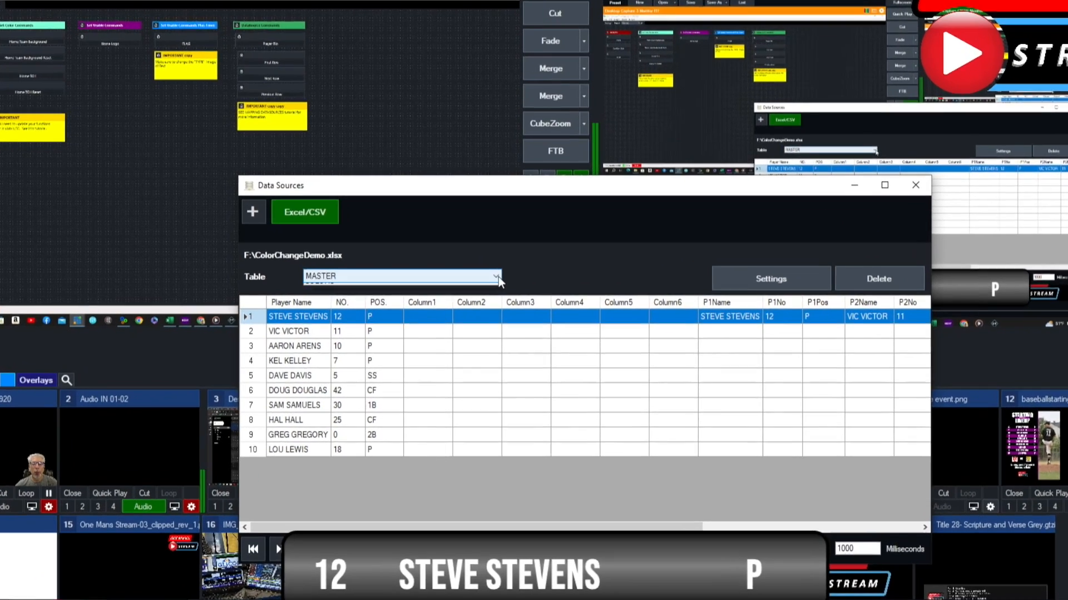
Browse the data source's ROSTER and COLORS tables, return to MASTER, and close the Data Sources window
click(356, 288)
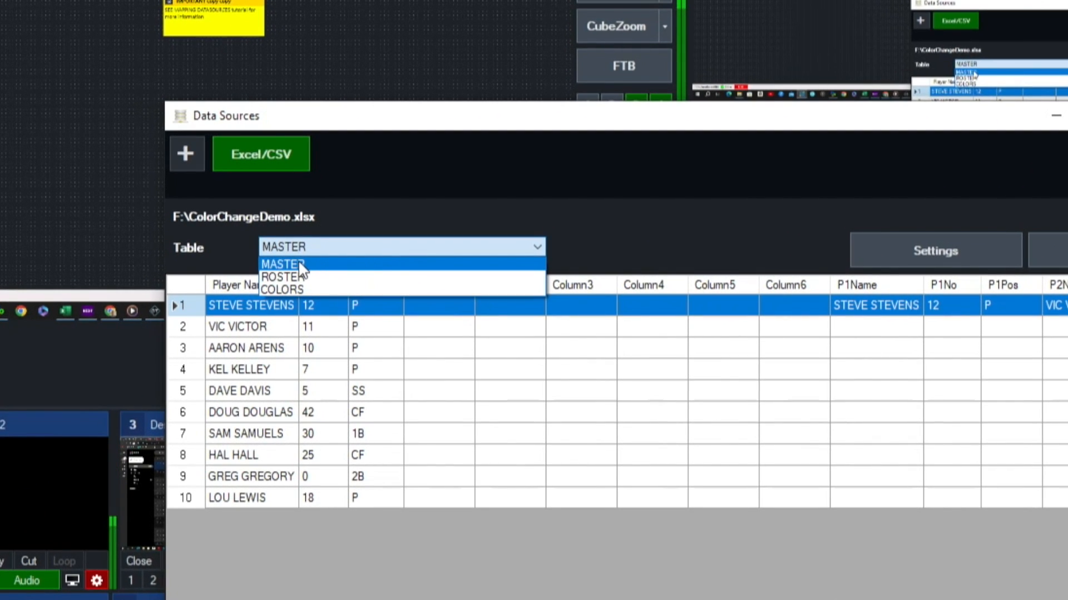
click(309, 274)
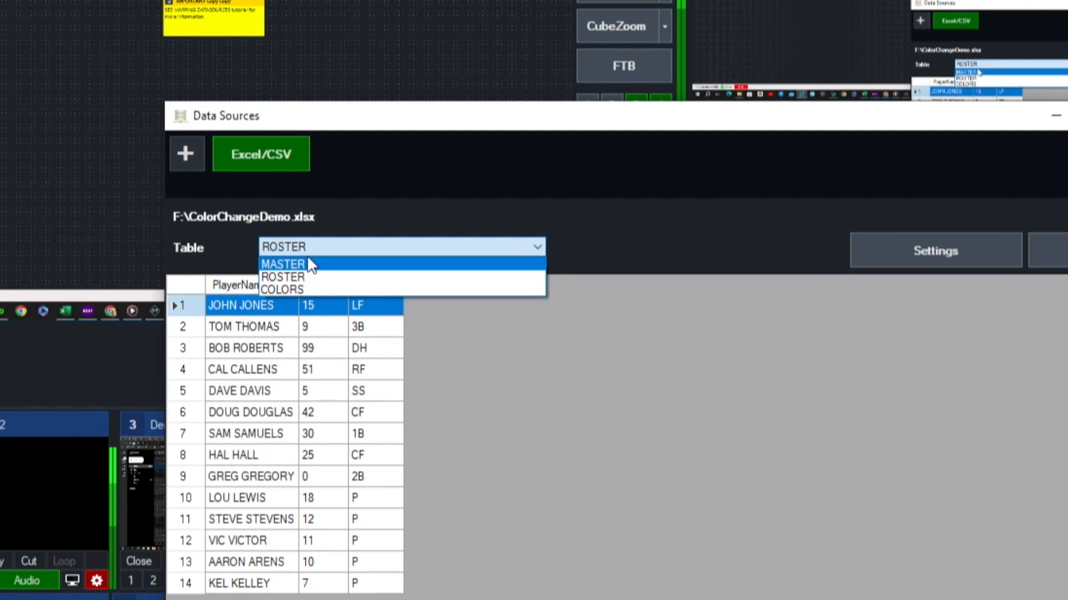
click(310, 264)
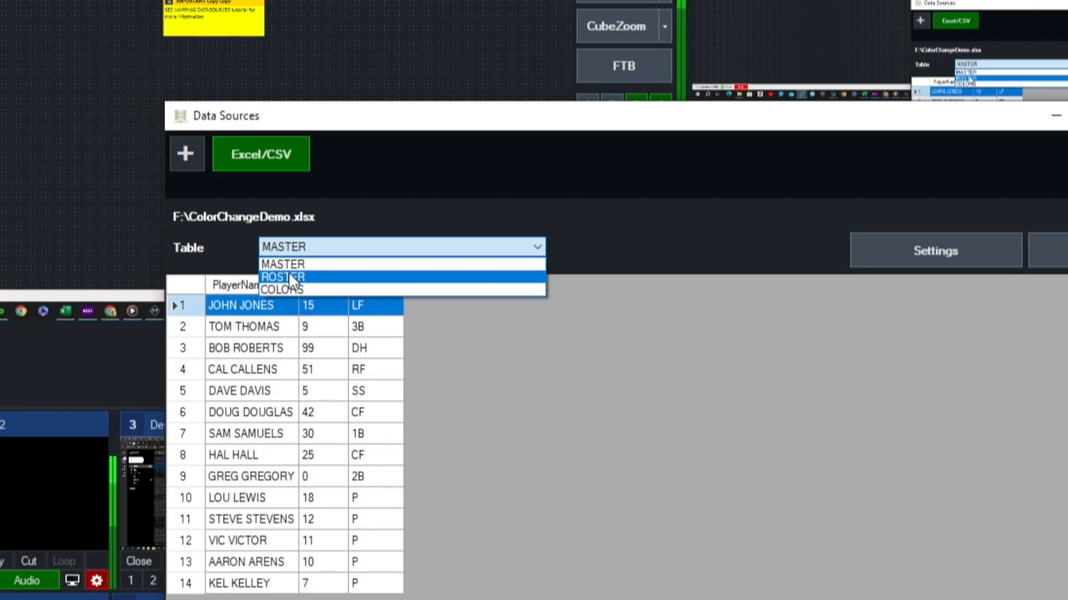
click(289, 276)
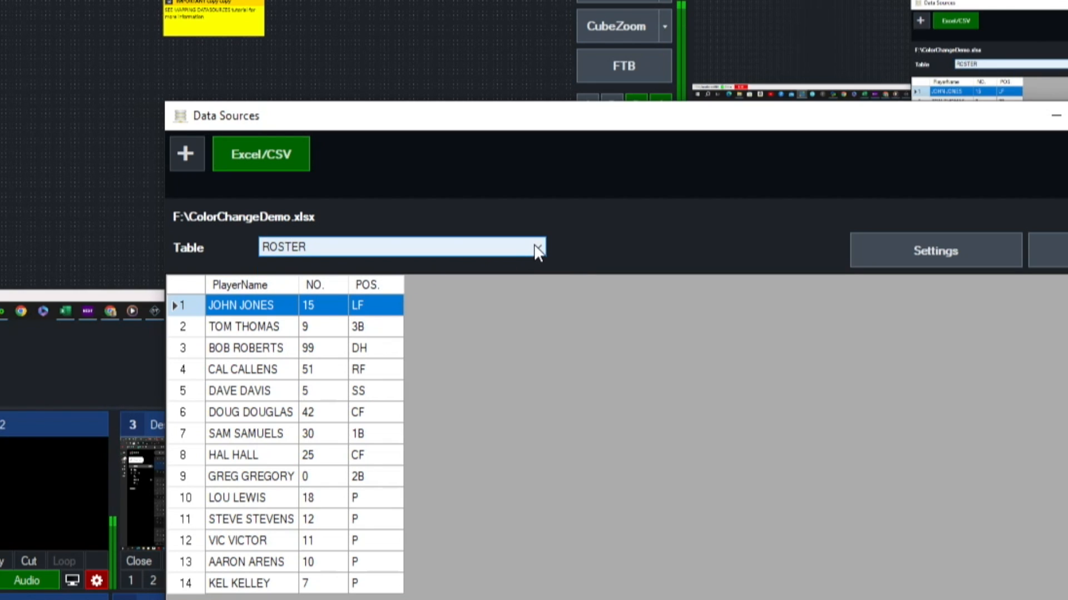
click(537, 247)
click(305, 289)
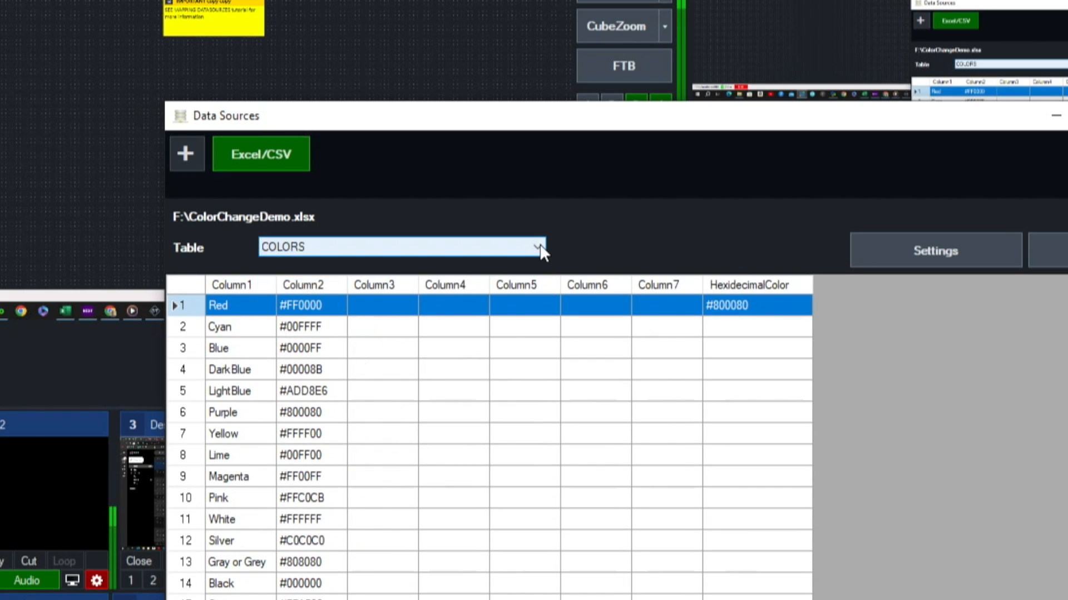
click(537, 247)
click(300, 265)
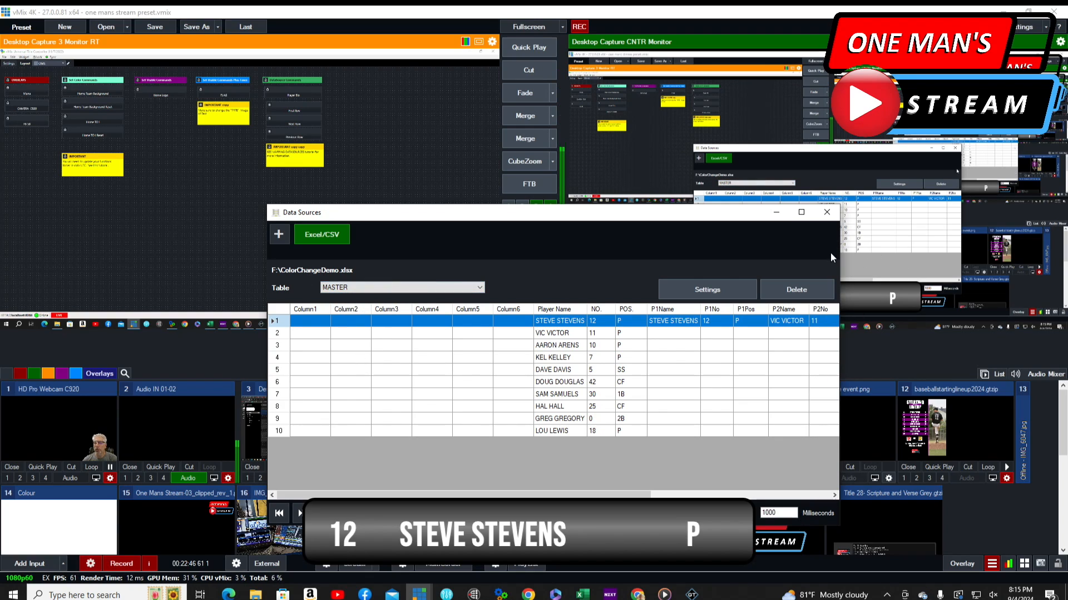
click(826, 211)
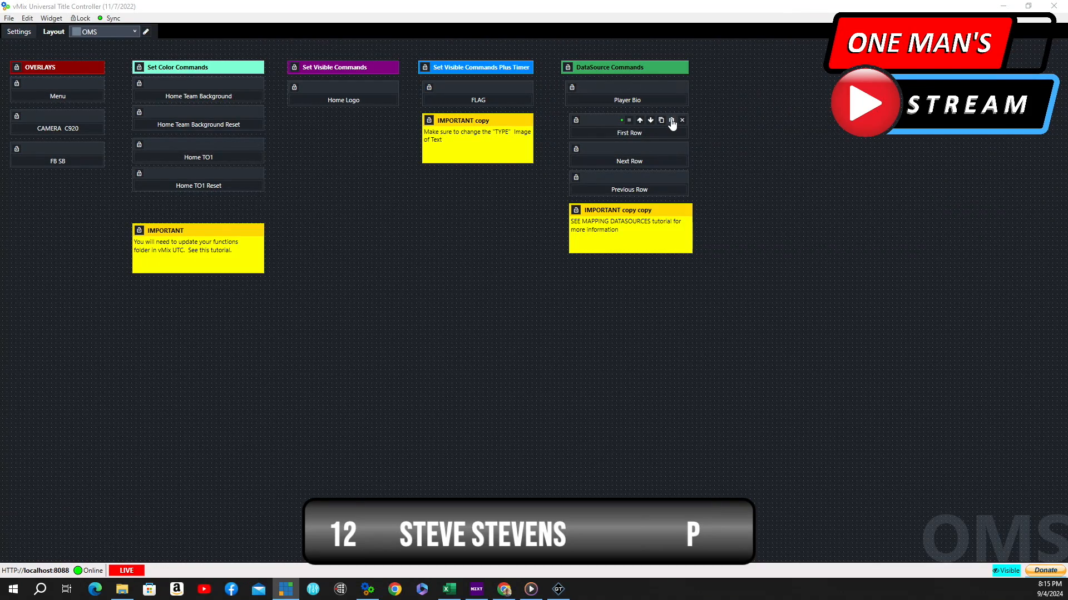
Inspect the First Row button's DataSourceSelectRow command, its Row and NameAndTable fields, then close the properties without changes
click(671, 121)
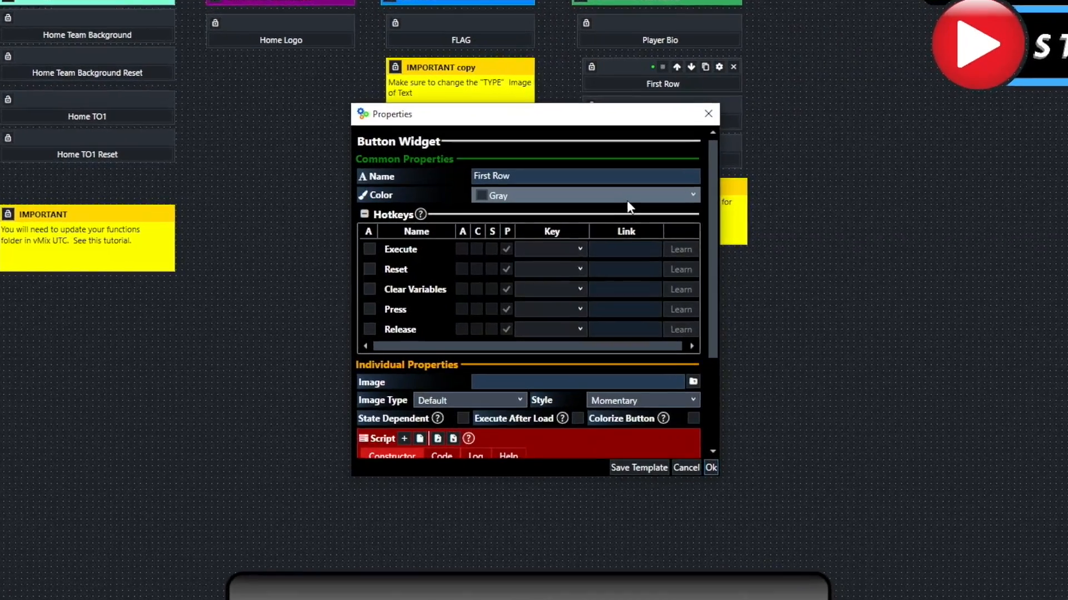
scroll(627, 207, down, 5)
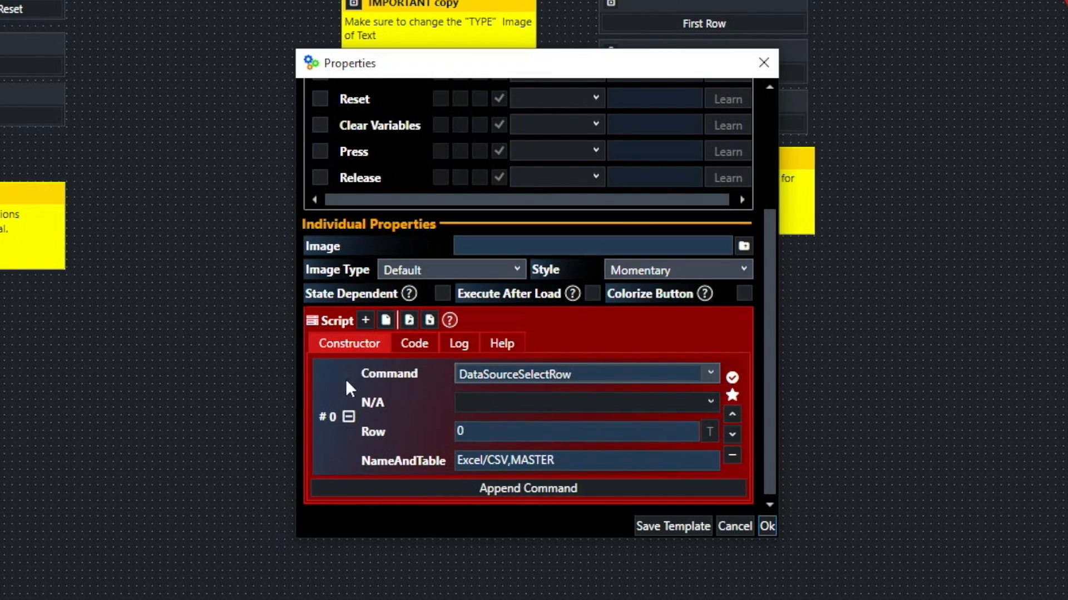
click(709, 370)
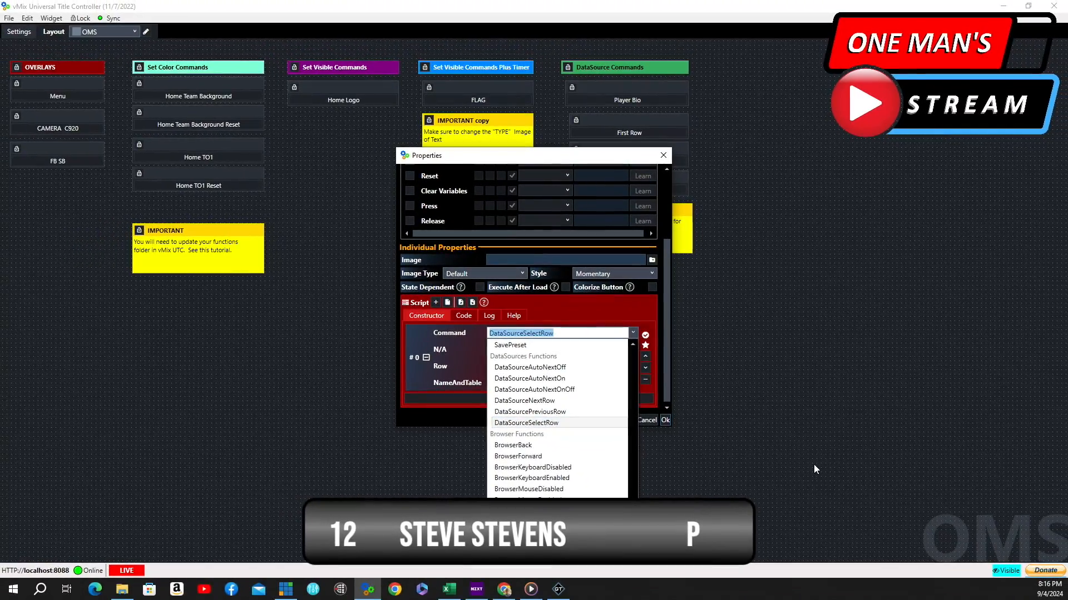
click(813, 466)
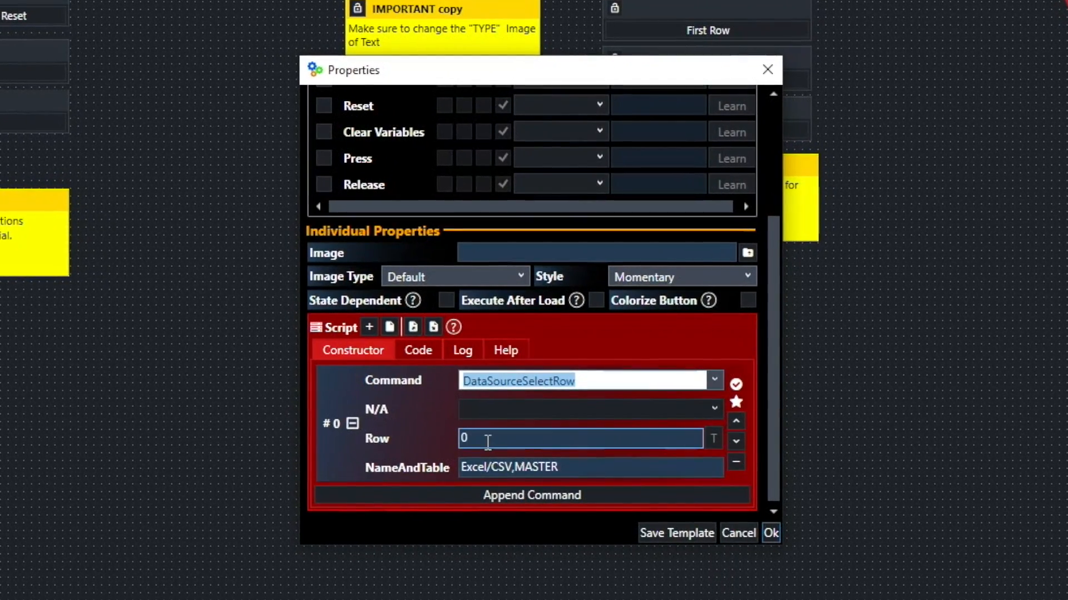
click(487, 439)
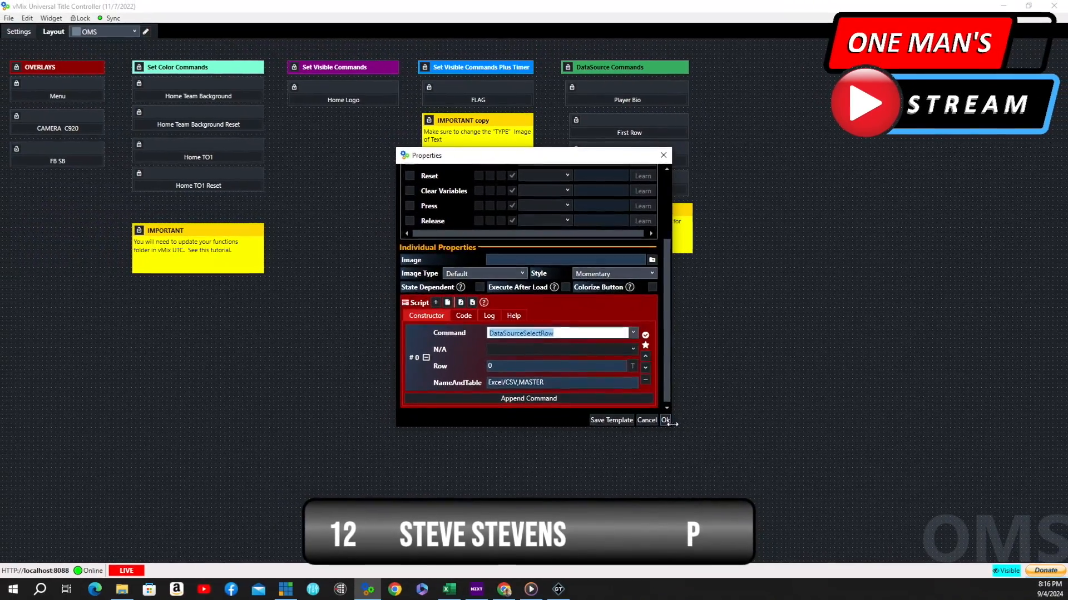
click(667, 421)
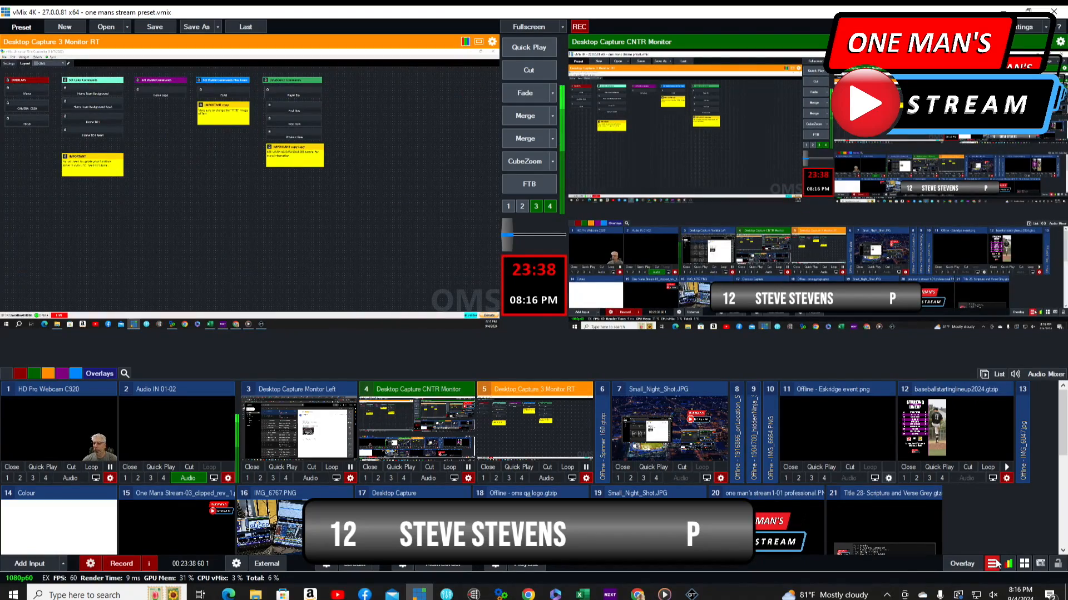
Open the vMix Data Sources Manager and select the SAM SAMUELS row in the MASTER table
click(991, 563)
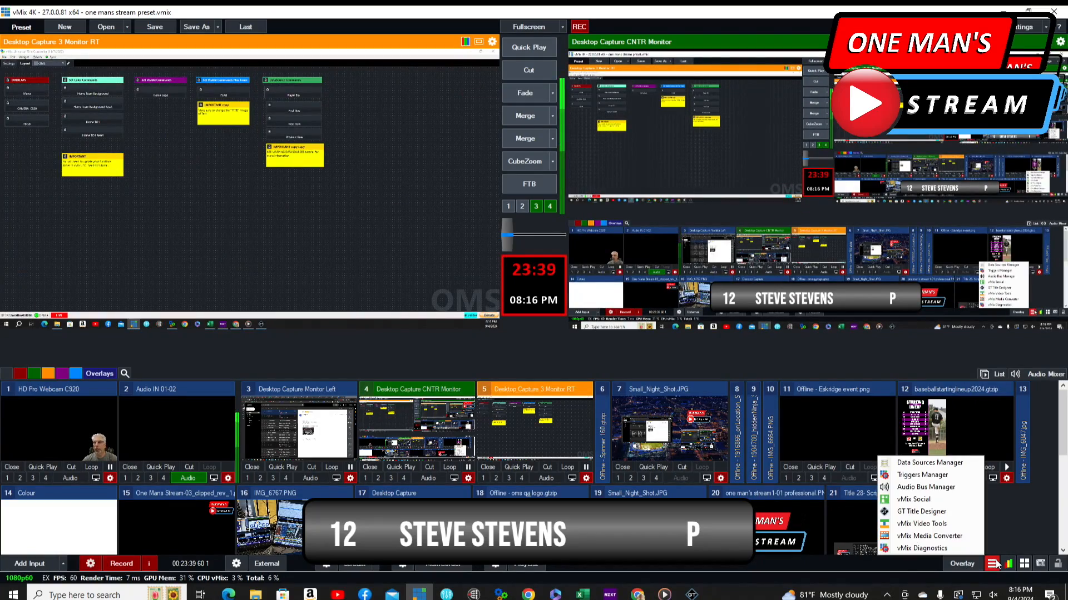
click(917, 467)
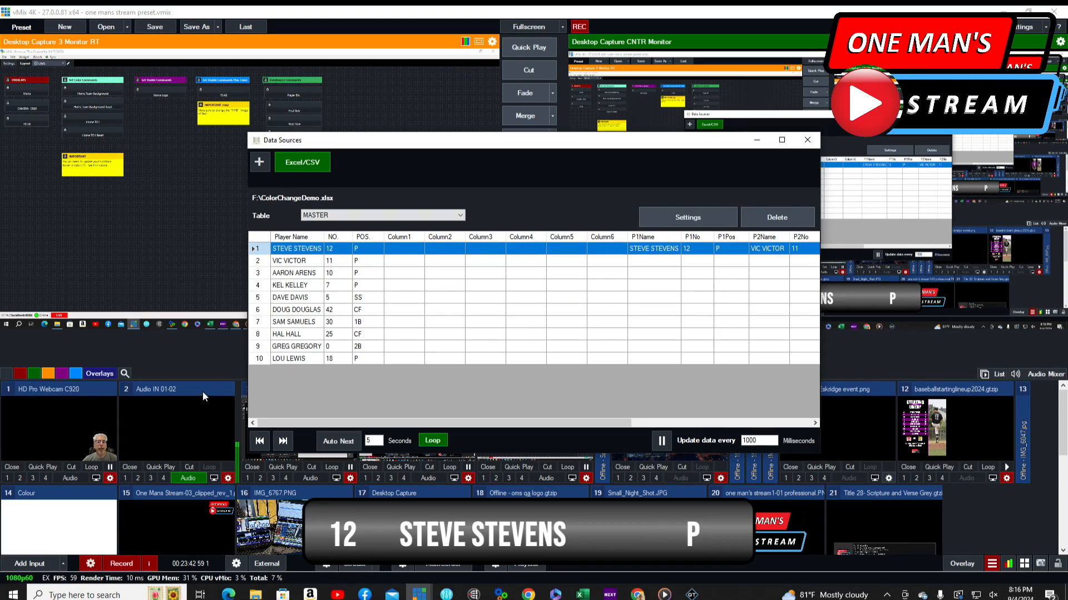
click(259, 322)
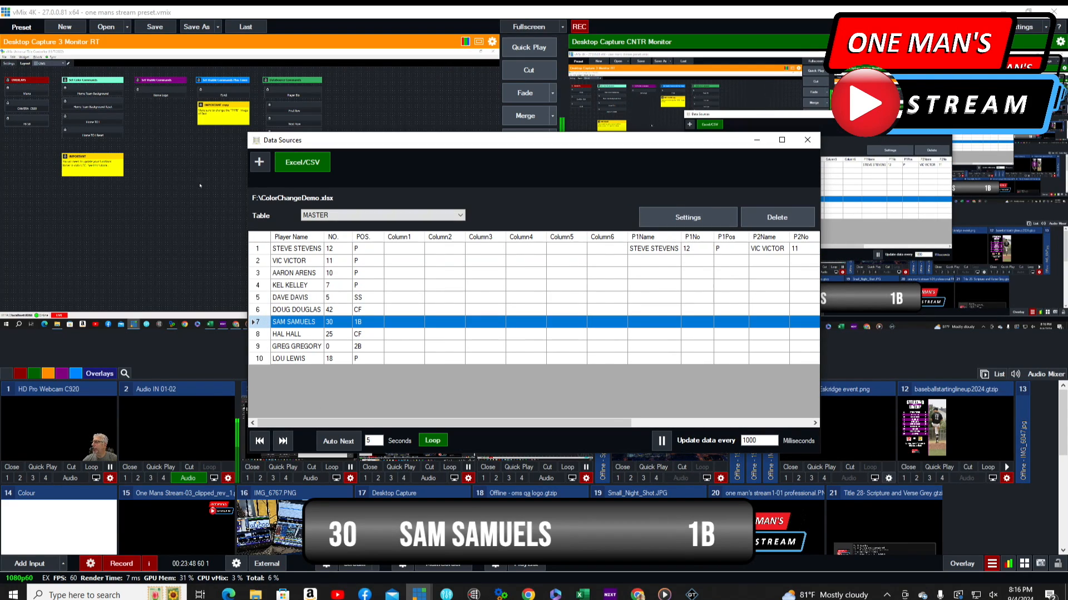
Trigger the First Row button, then the Next Row button several times to step through the roster
click(302, 111)
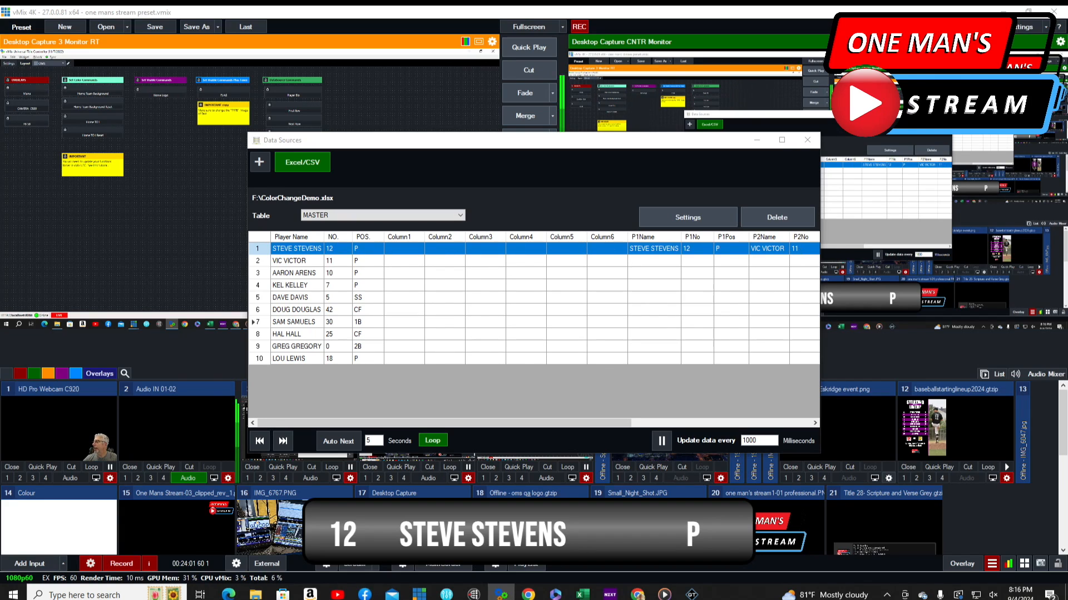
click(298, 125)
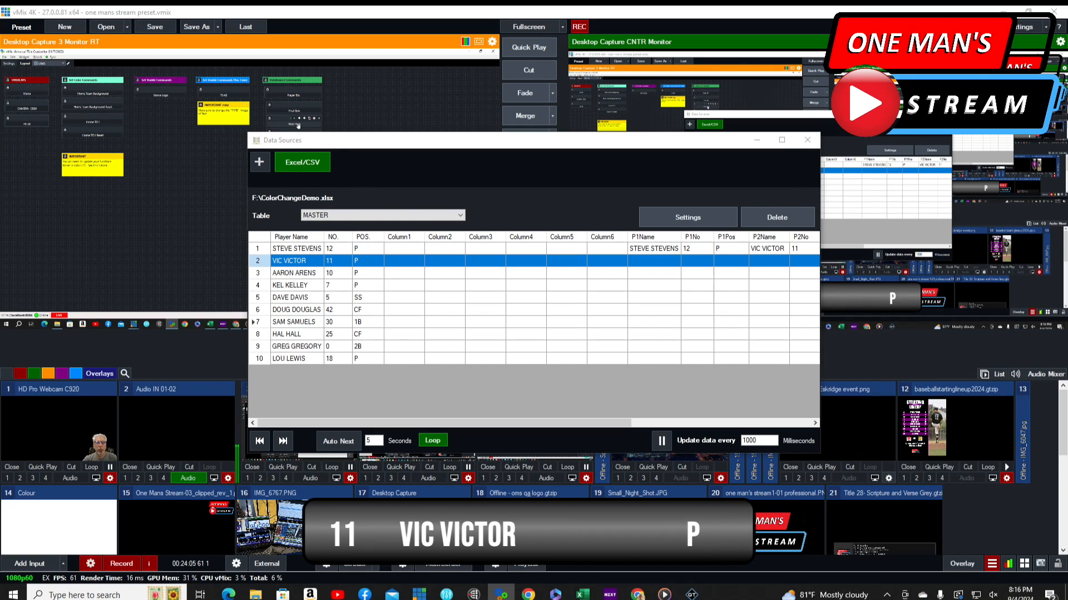
click(298, 126)
click(298, 126)
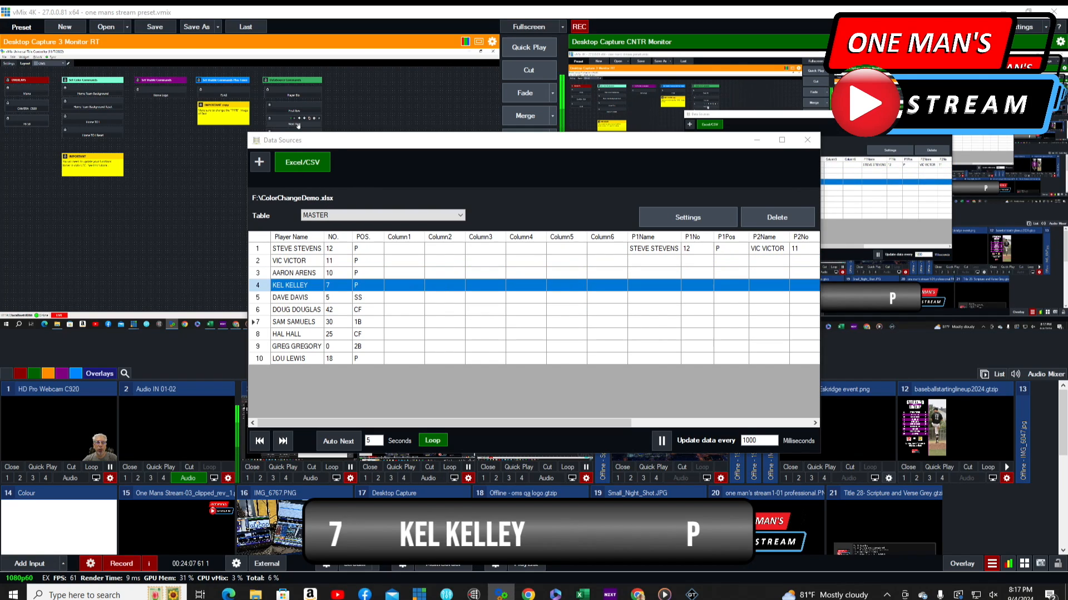
click(298, 126)
click(298, 126)
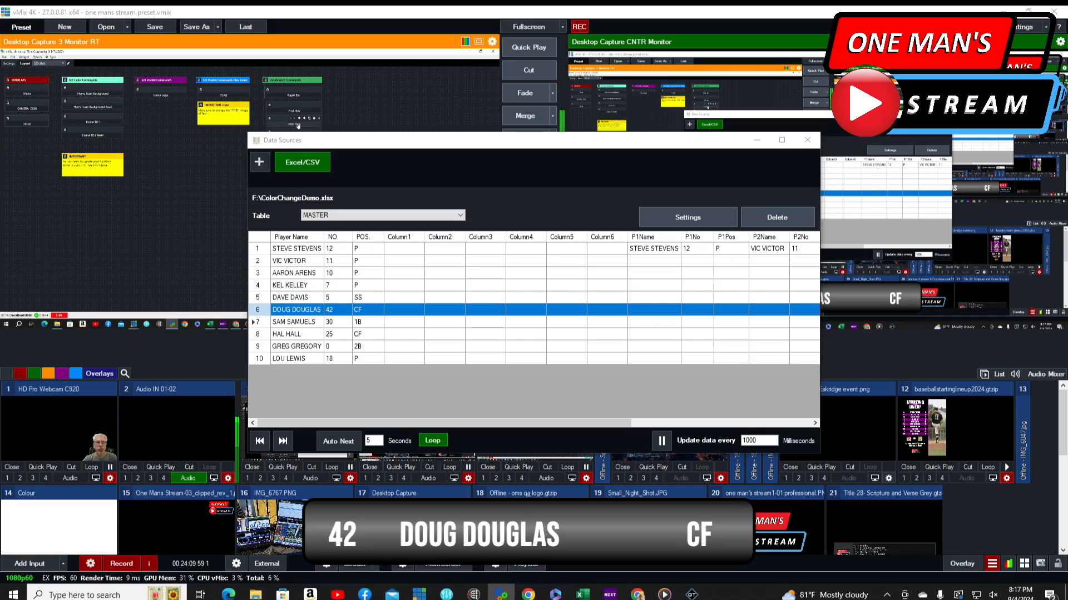
click(298, 126)
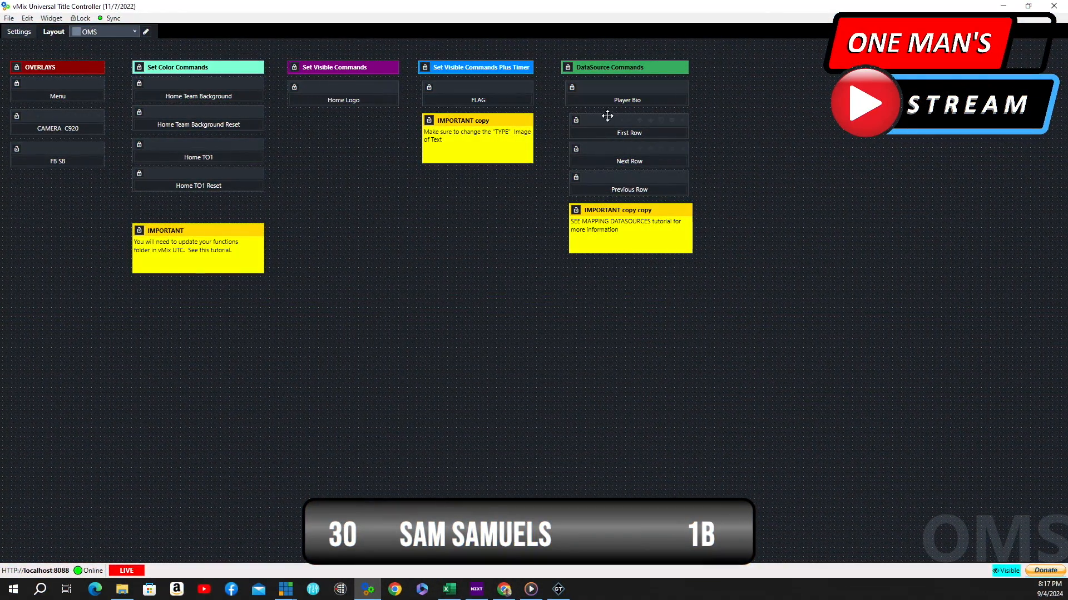
Inspect the Next Row button's script command with its Row and NameAndTable fields, then close the properties
mouse_move(612, 134)
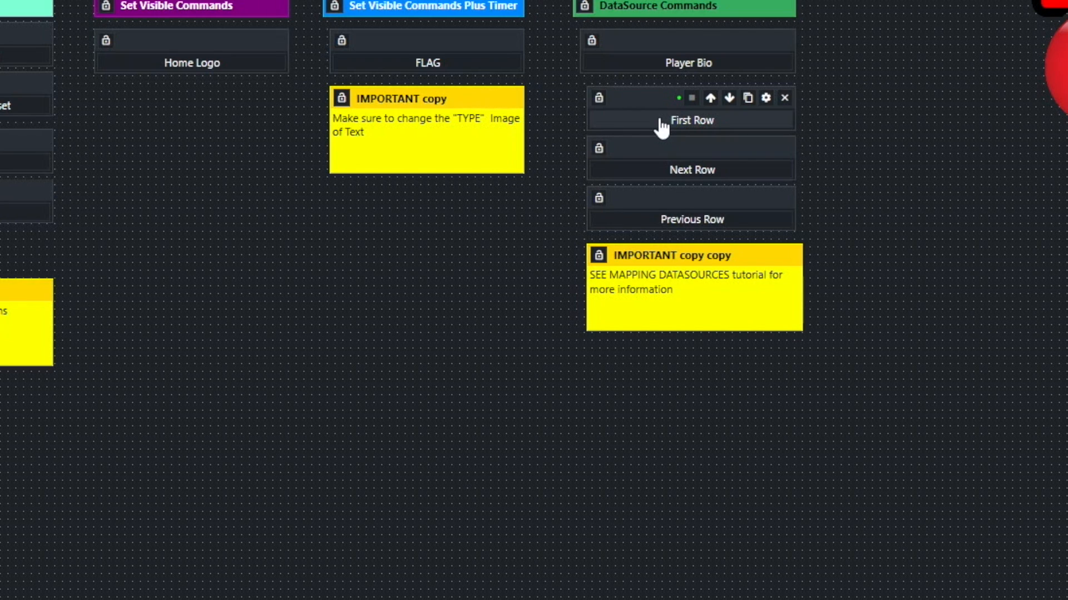
mouse_move(673, 173)
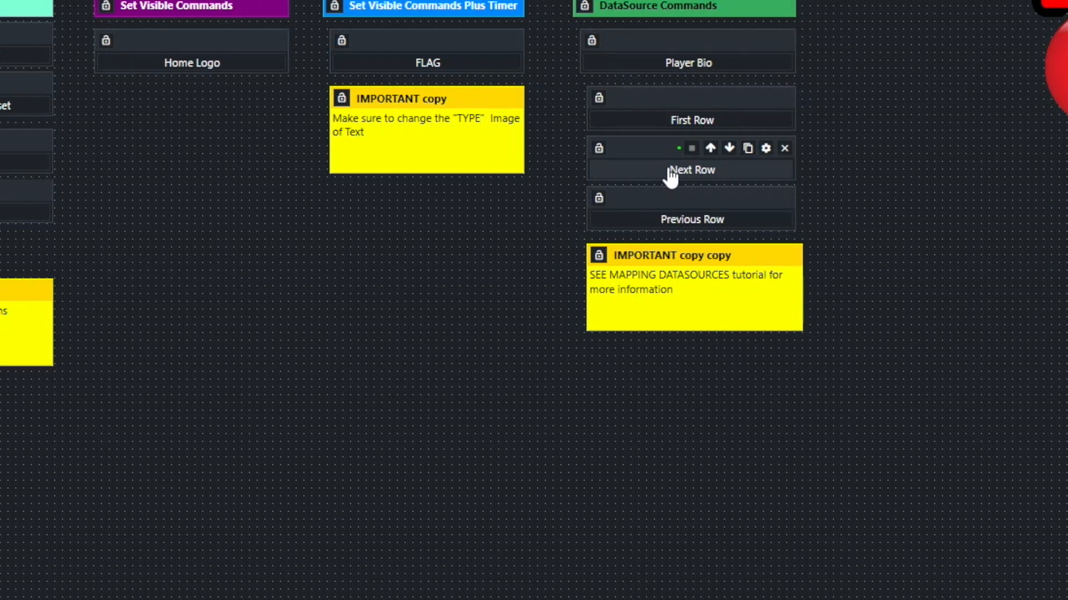
mouse_move(673, 227)
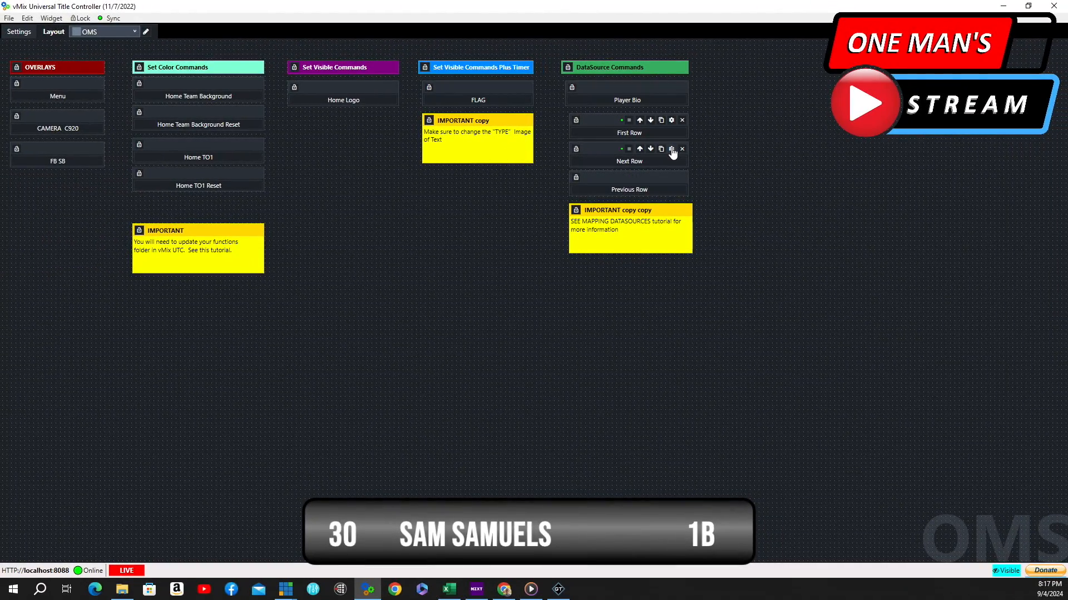
click(672, 153)
scroll(638, 196, down, 5)
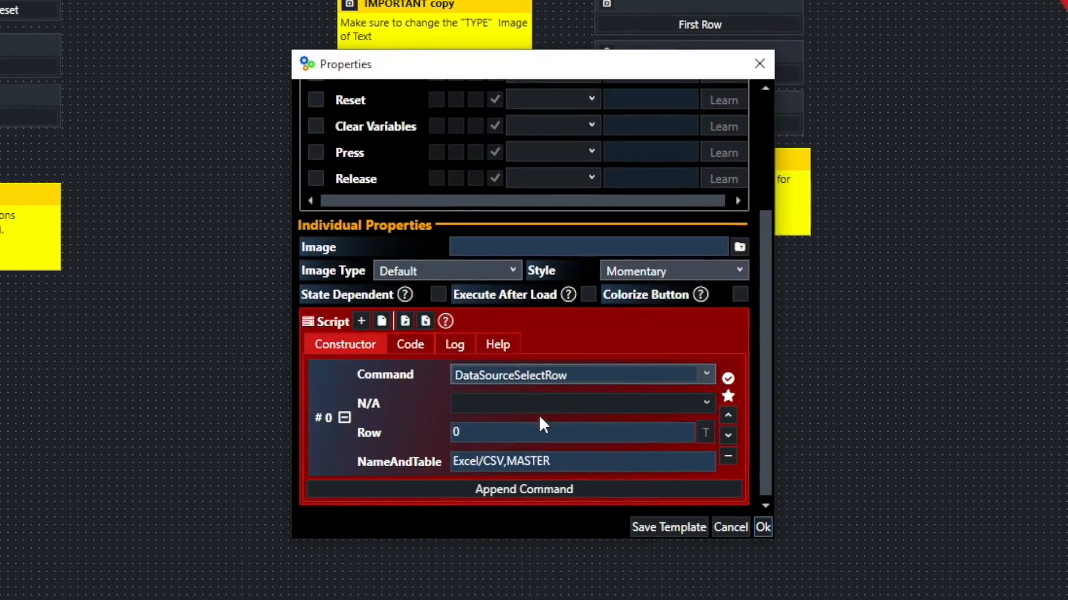
click(472, 437)
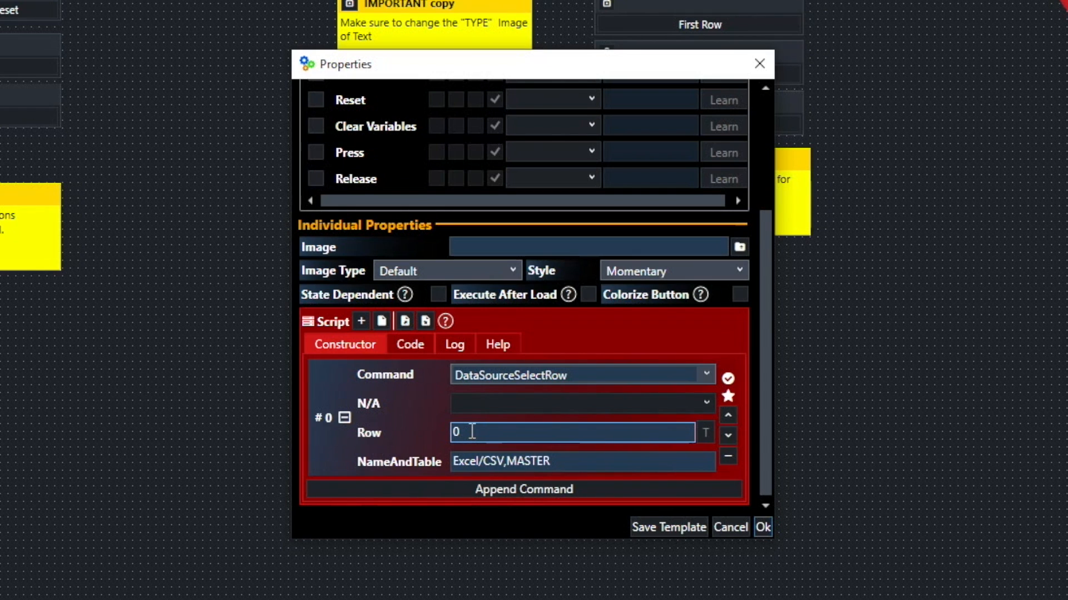
click(464, 465)
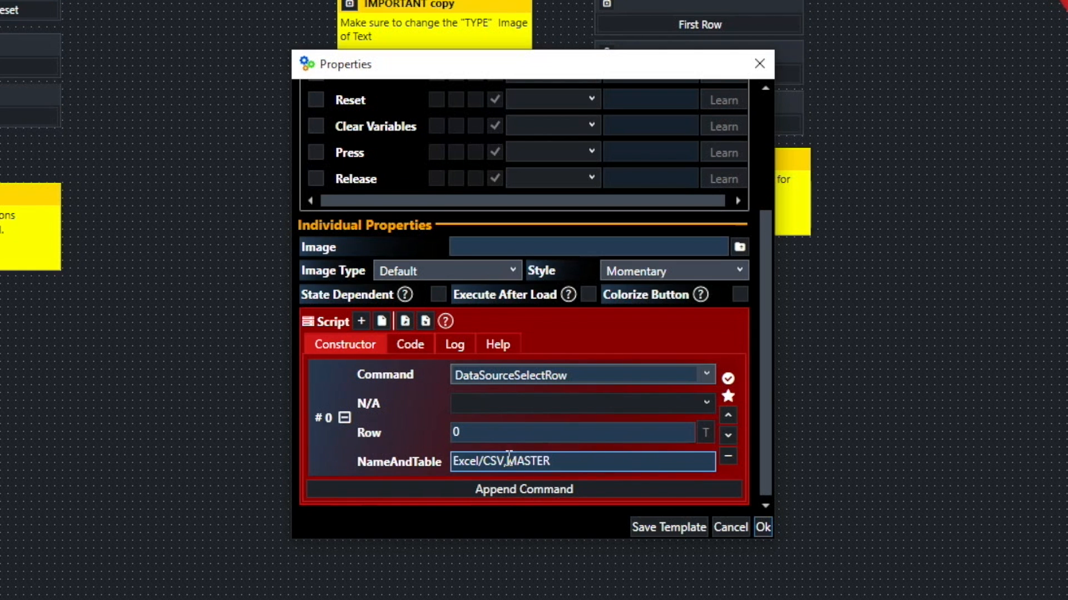
click(763, 528)
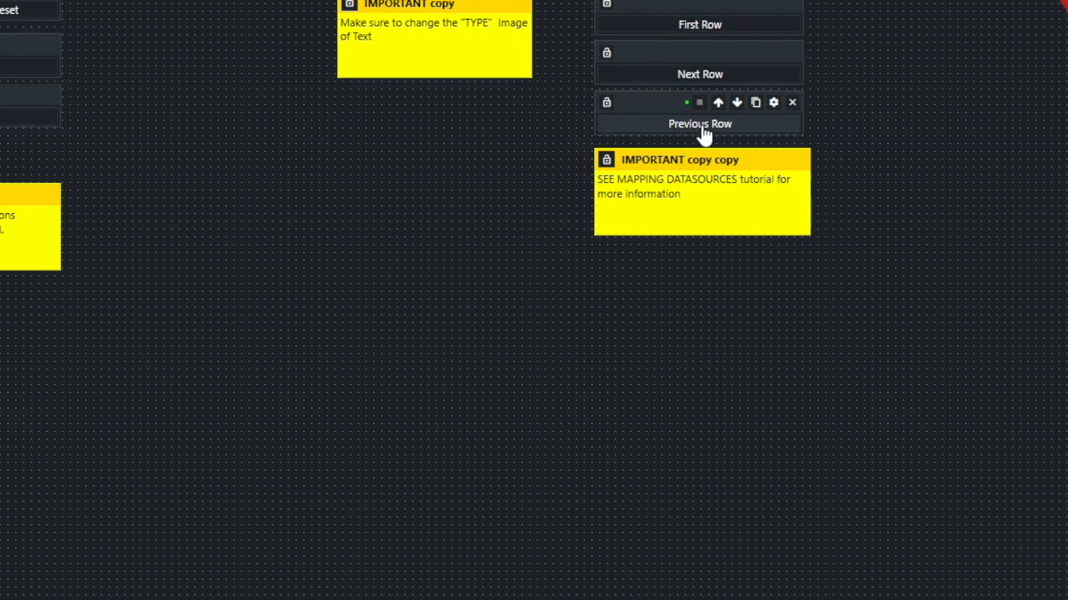
Inspect the Previous Row button's DataSourcePreviousRow command and its NameAndTable field, then close the properties
click(773, 104)
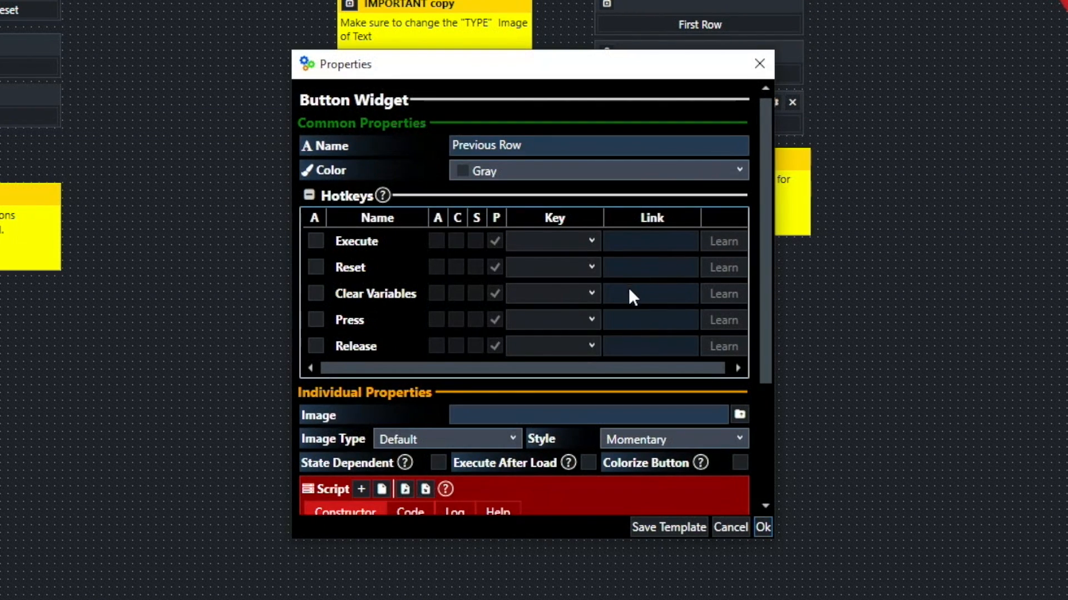
scroll(630, 286, down, 3)
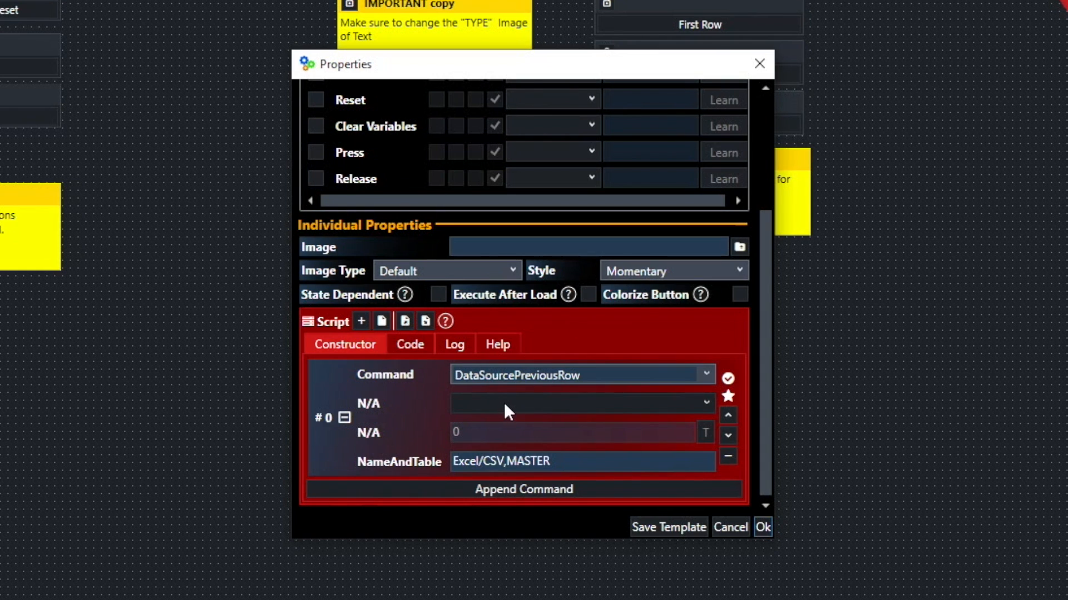
click(460, 469)
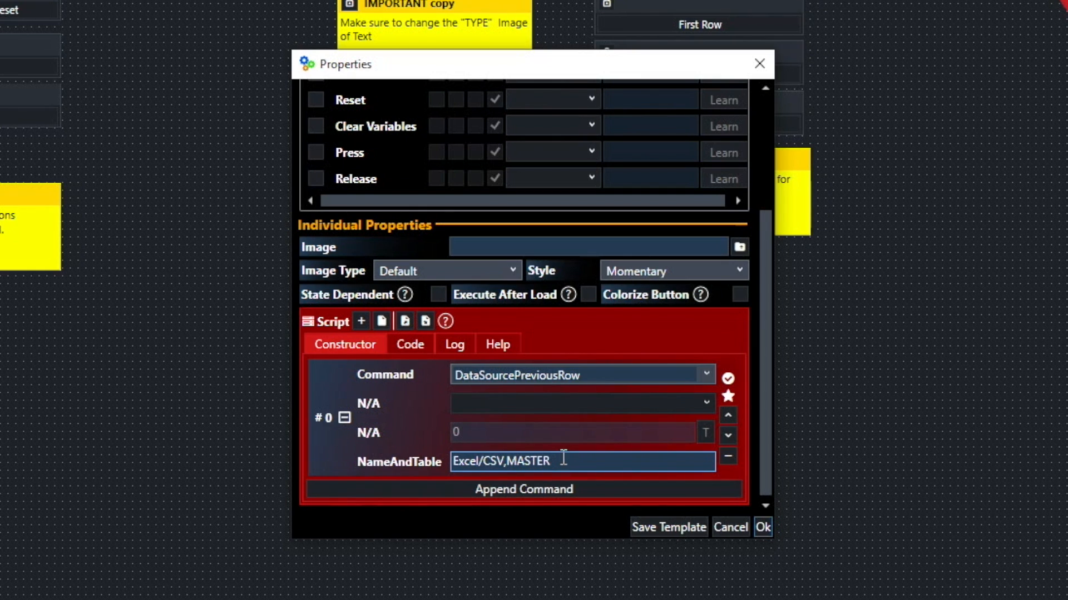
click(766, 529)
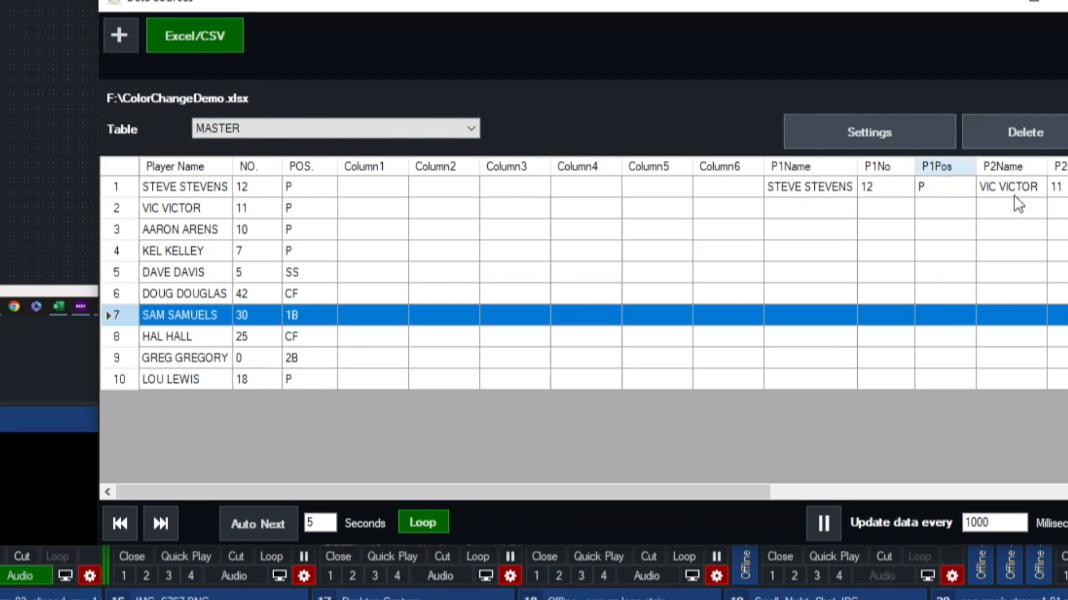
Trigger the Next Row button repeatedly to advance the title through the data source rows
click(890, 139)
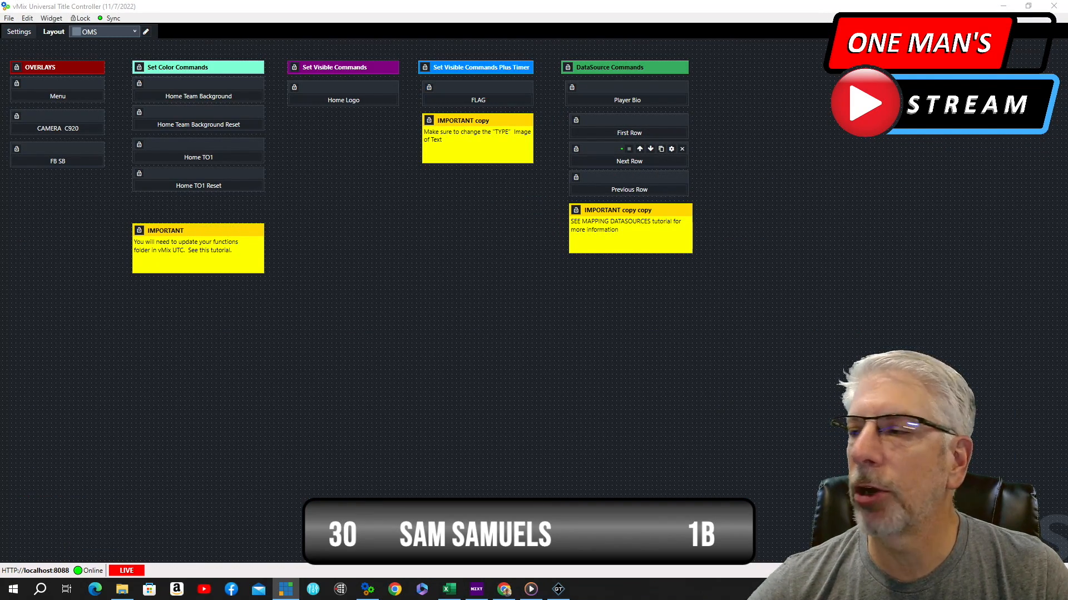
click(654, 166)
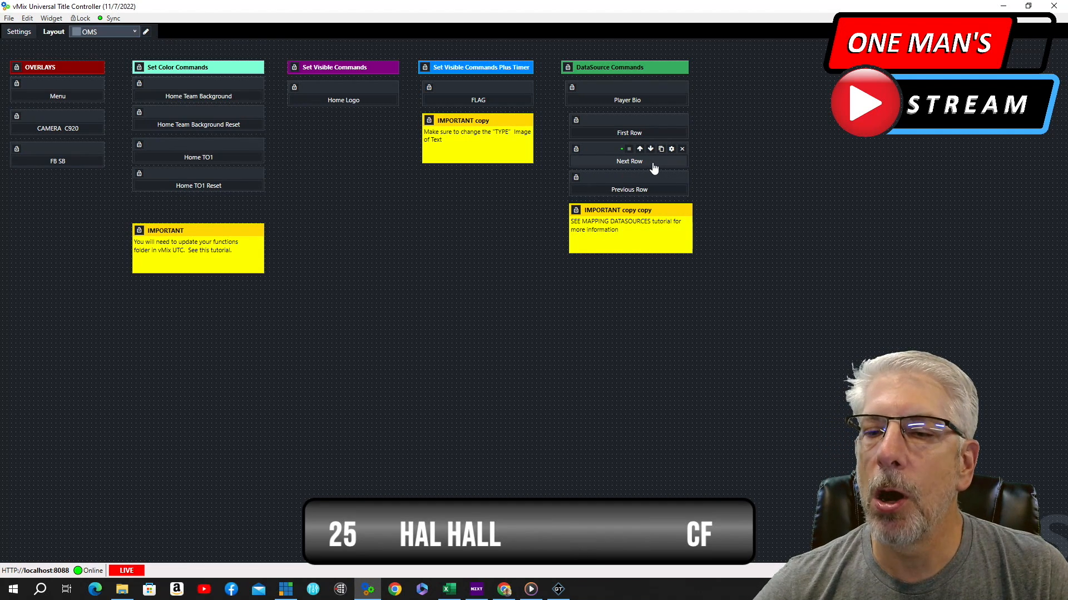
click(654, 166)
click(654, 167)
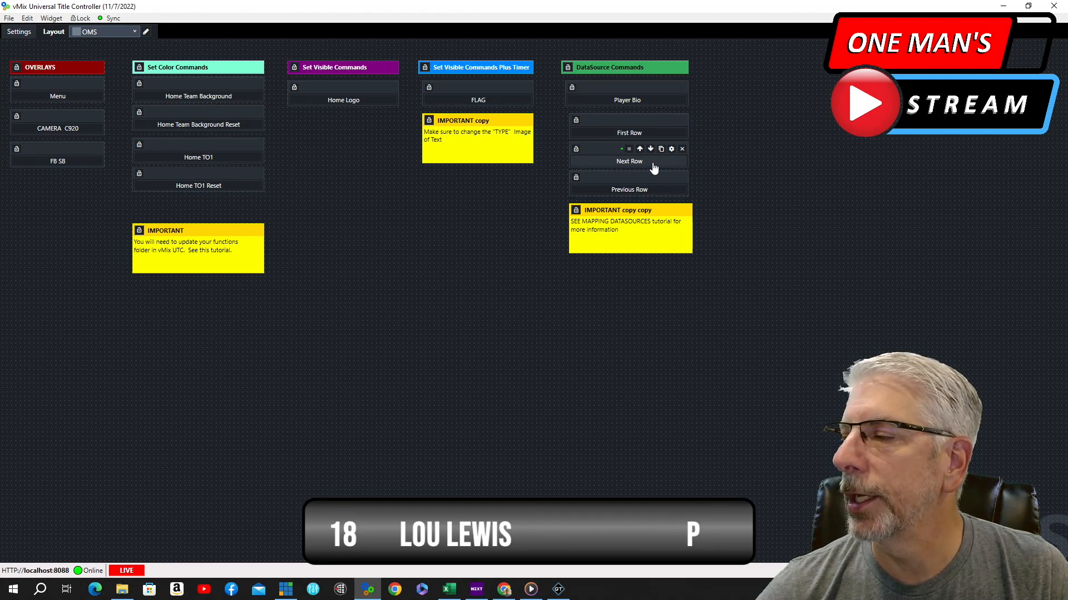
Trigger the Previous Row button repeatedly to step the title back through the data source rows
click(662, 194)
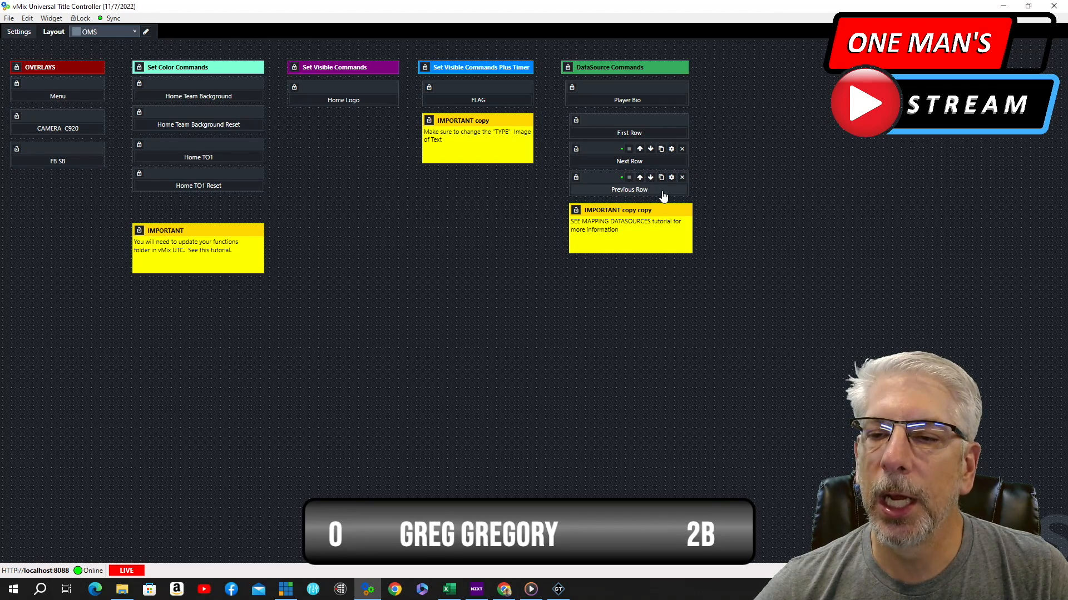
click(662, 195)
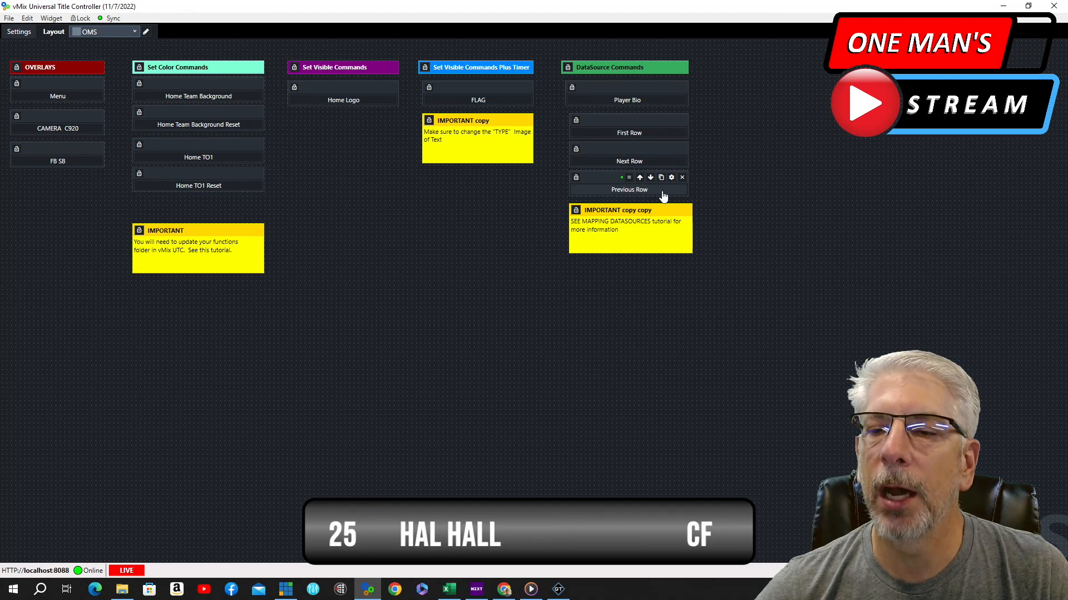
click(663, 196)
click(663, 196)
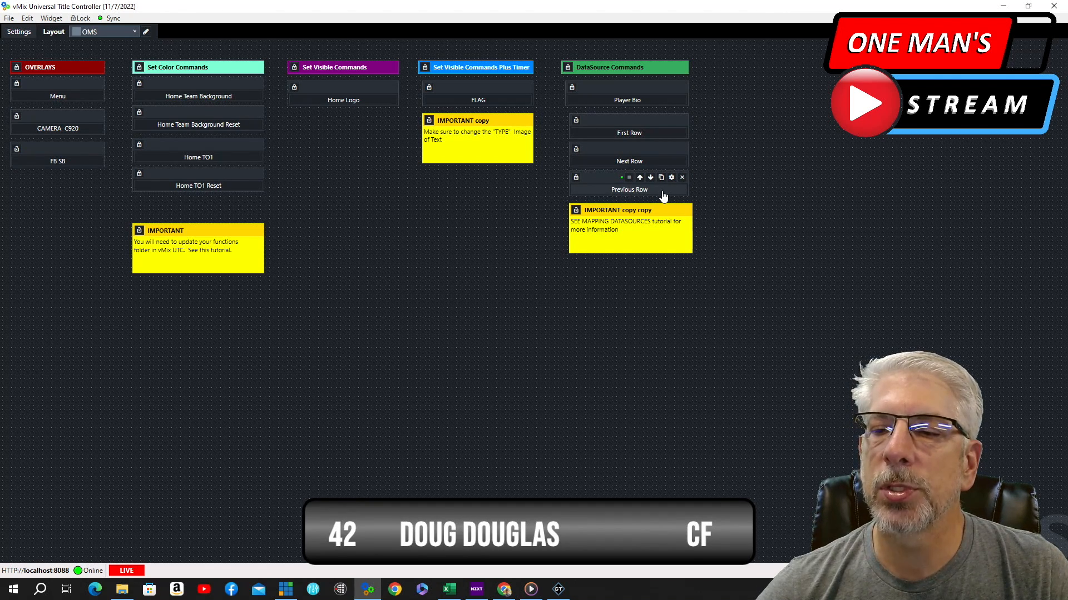
click(663, 195)
click(663, 196)
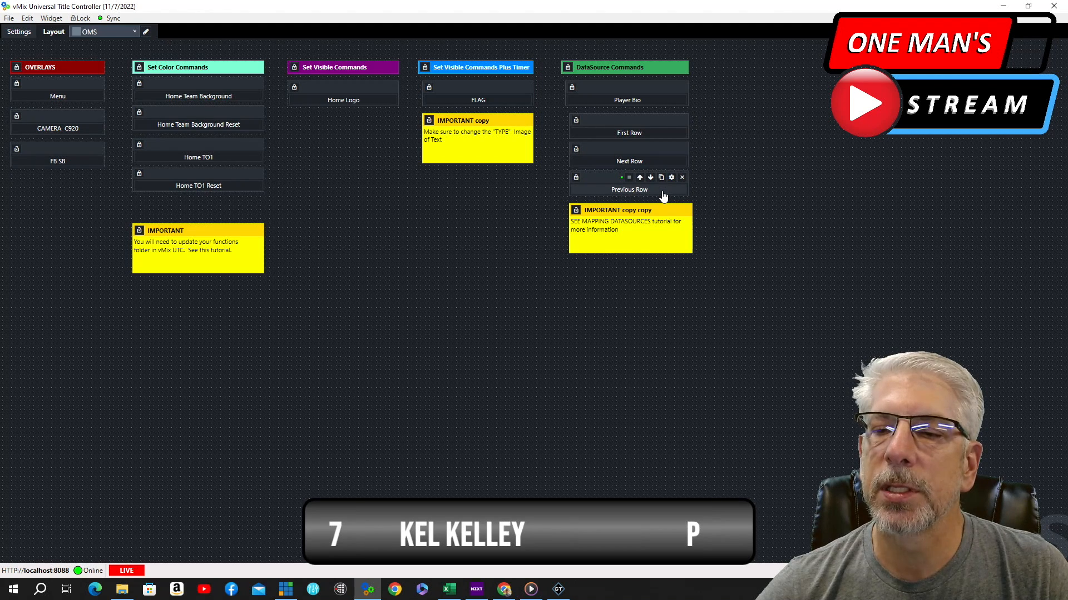
click(663, 195)
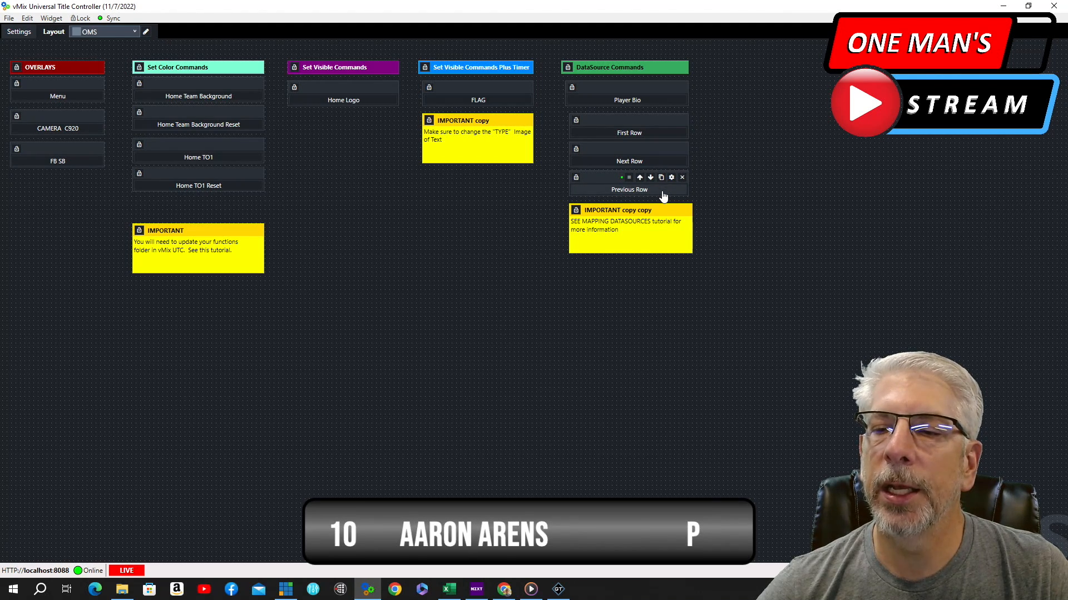
click(662, 194)
click(662, 195)
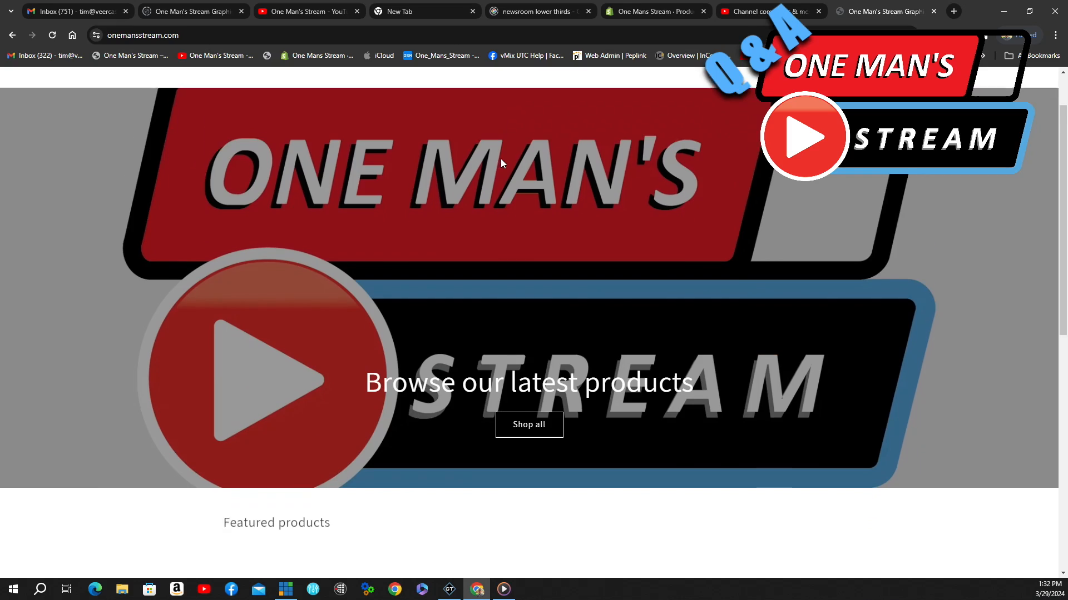
scroll(534, 334, down, 5)
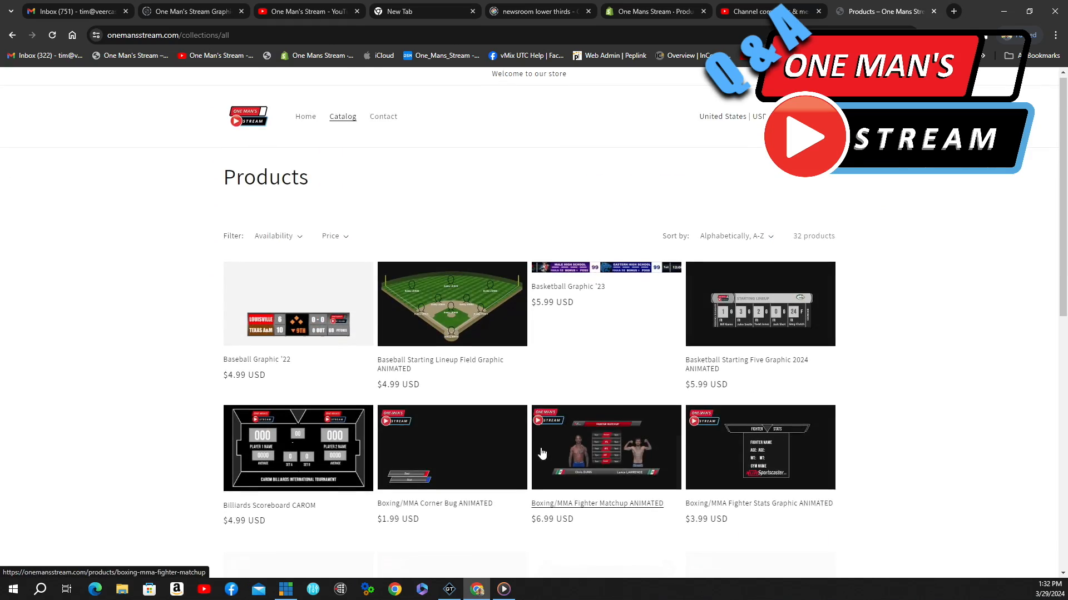
click(453, 333)
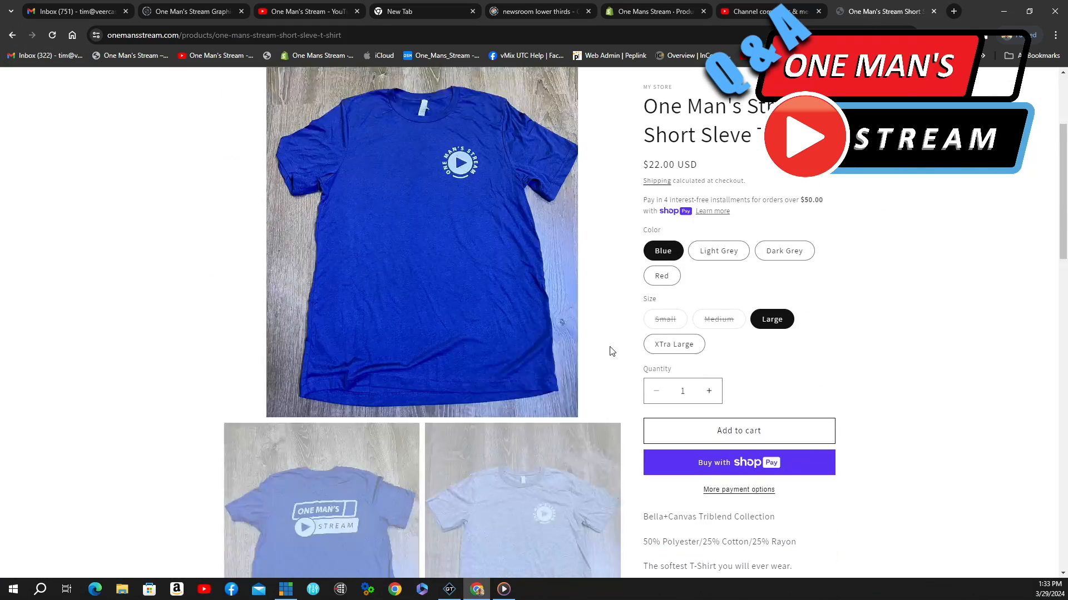
scroll(610, 356, down, 5)
scroll(609, 363, up, 10)
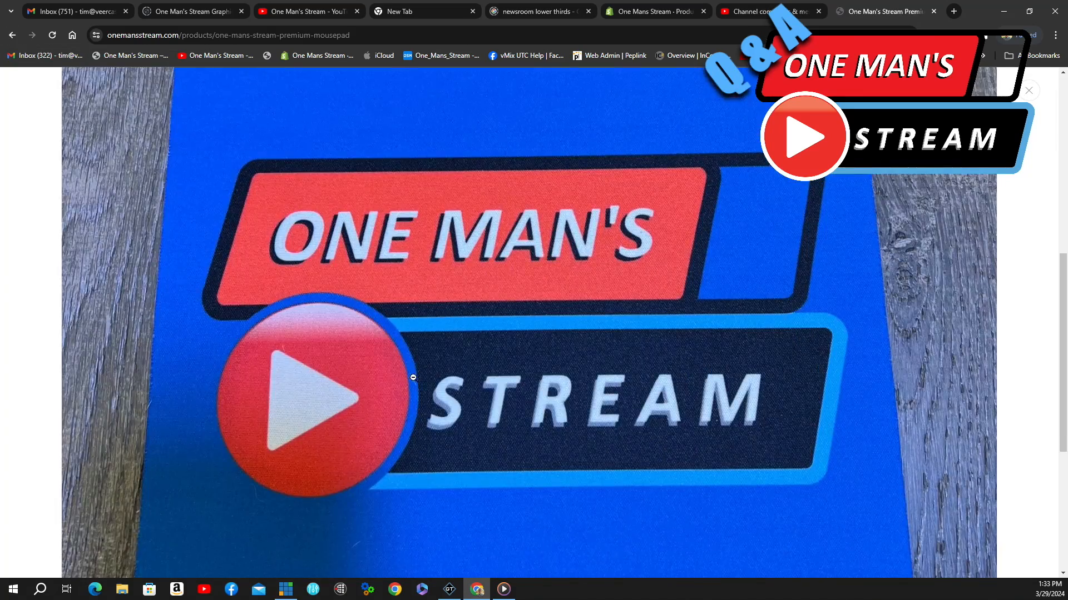